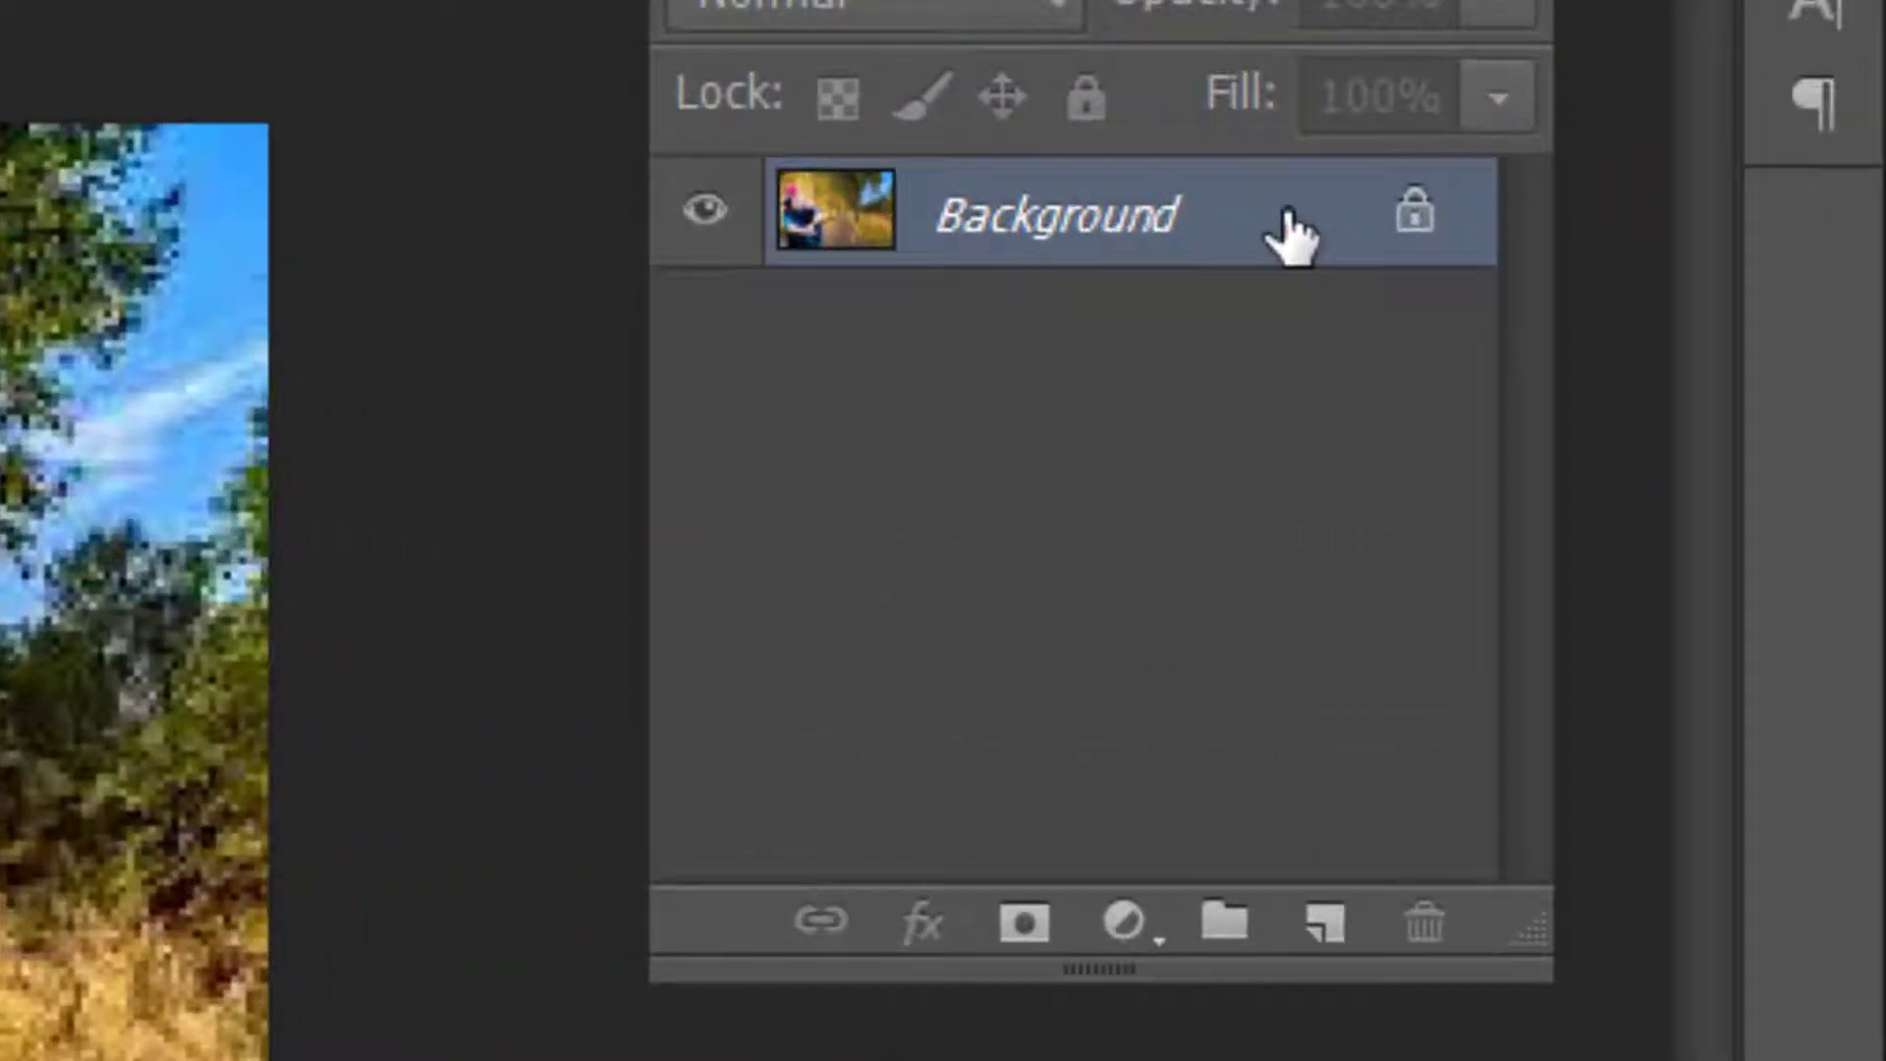
- Duplicate the Background layer as Background copy
{"action": "left_click_drag", "start_coordinate": [1658, 338], "coordinate": [1655, 380]}
{"action": "left_click_drag", "start_coordinate": [1269, 353], "coordinate": [1330, 917]}
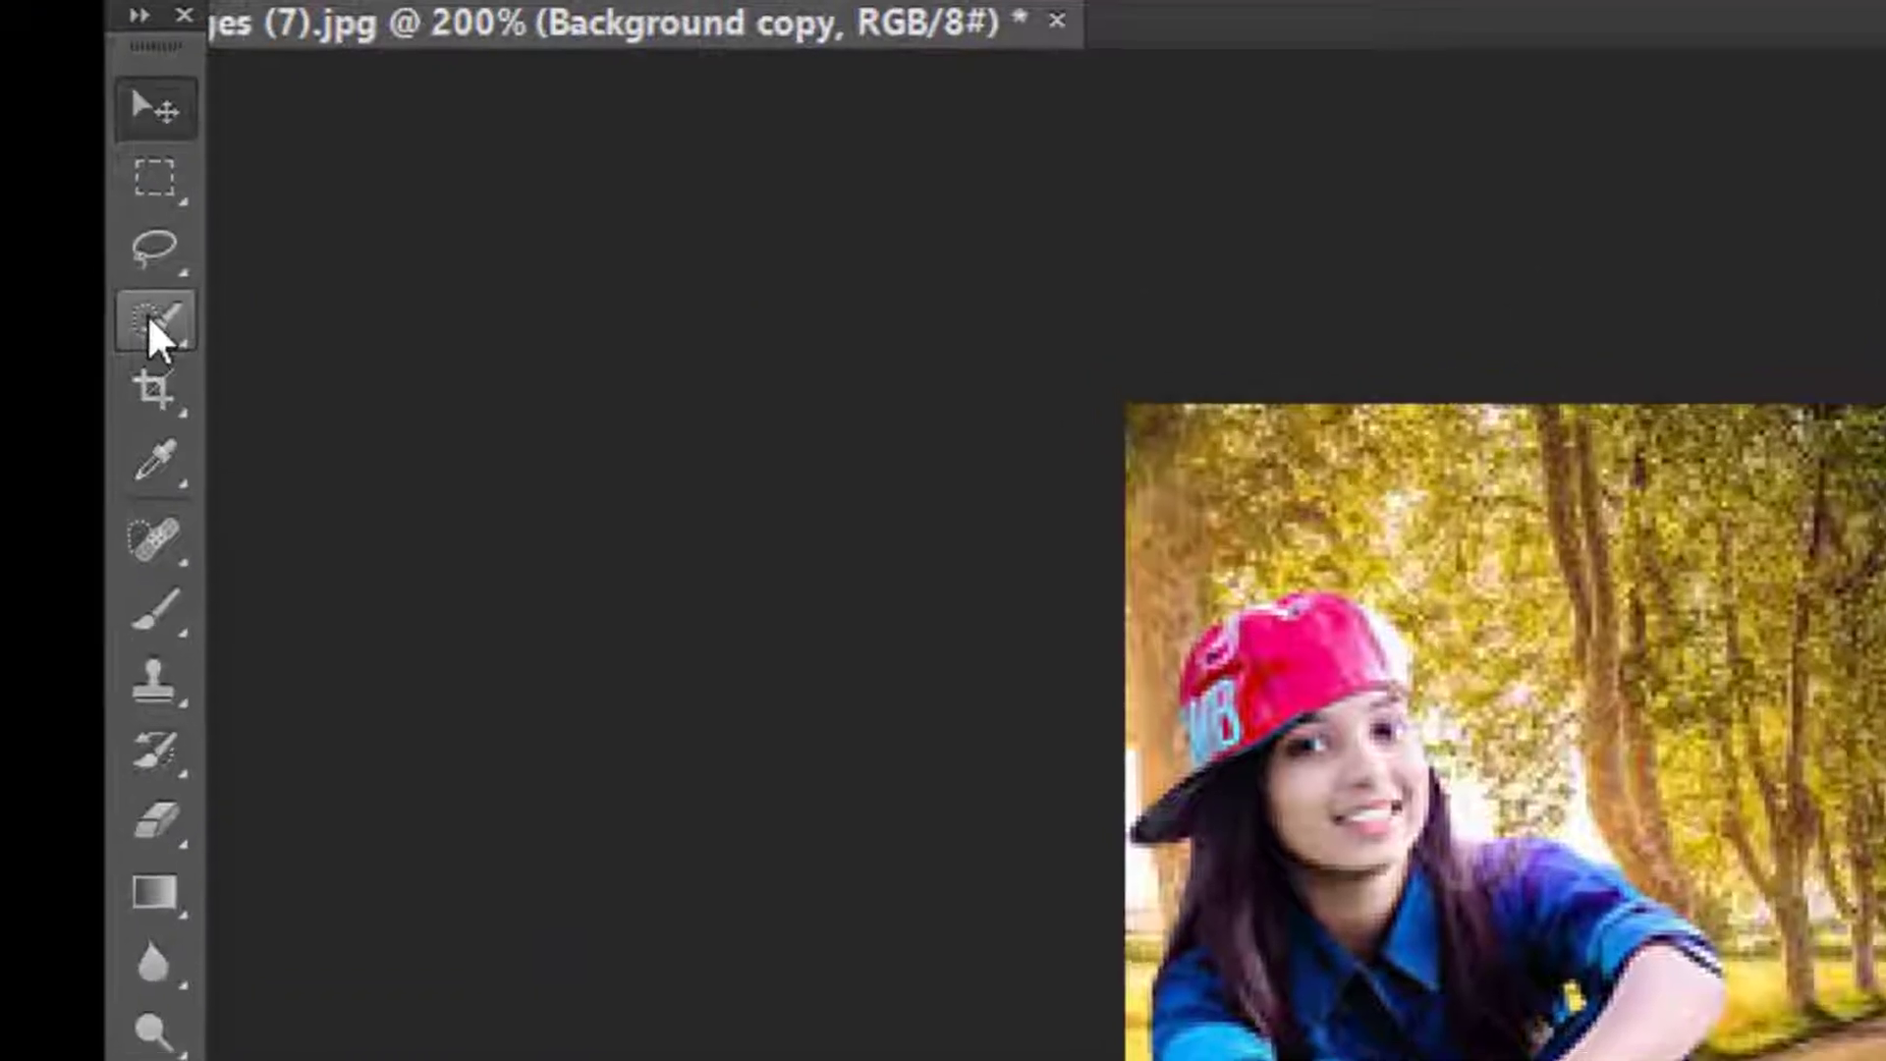
- Select the seated girl, including her cap and legs, with the Quick Selection tool and copy the selection to a new layer
{"action": "right_click", "coordinate": [65, 275]}
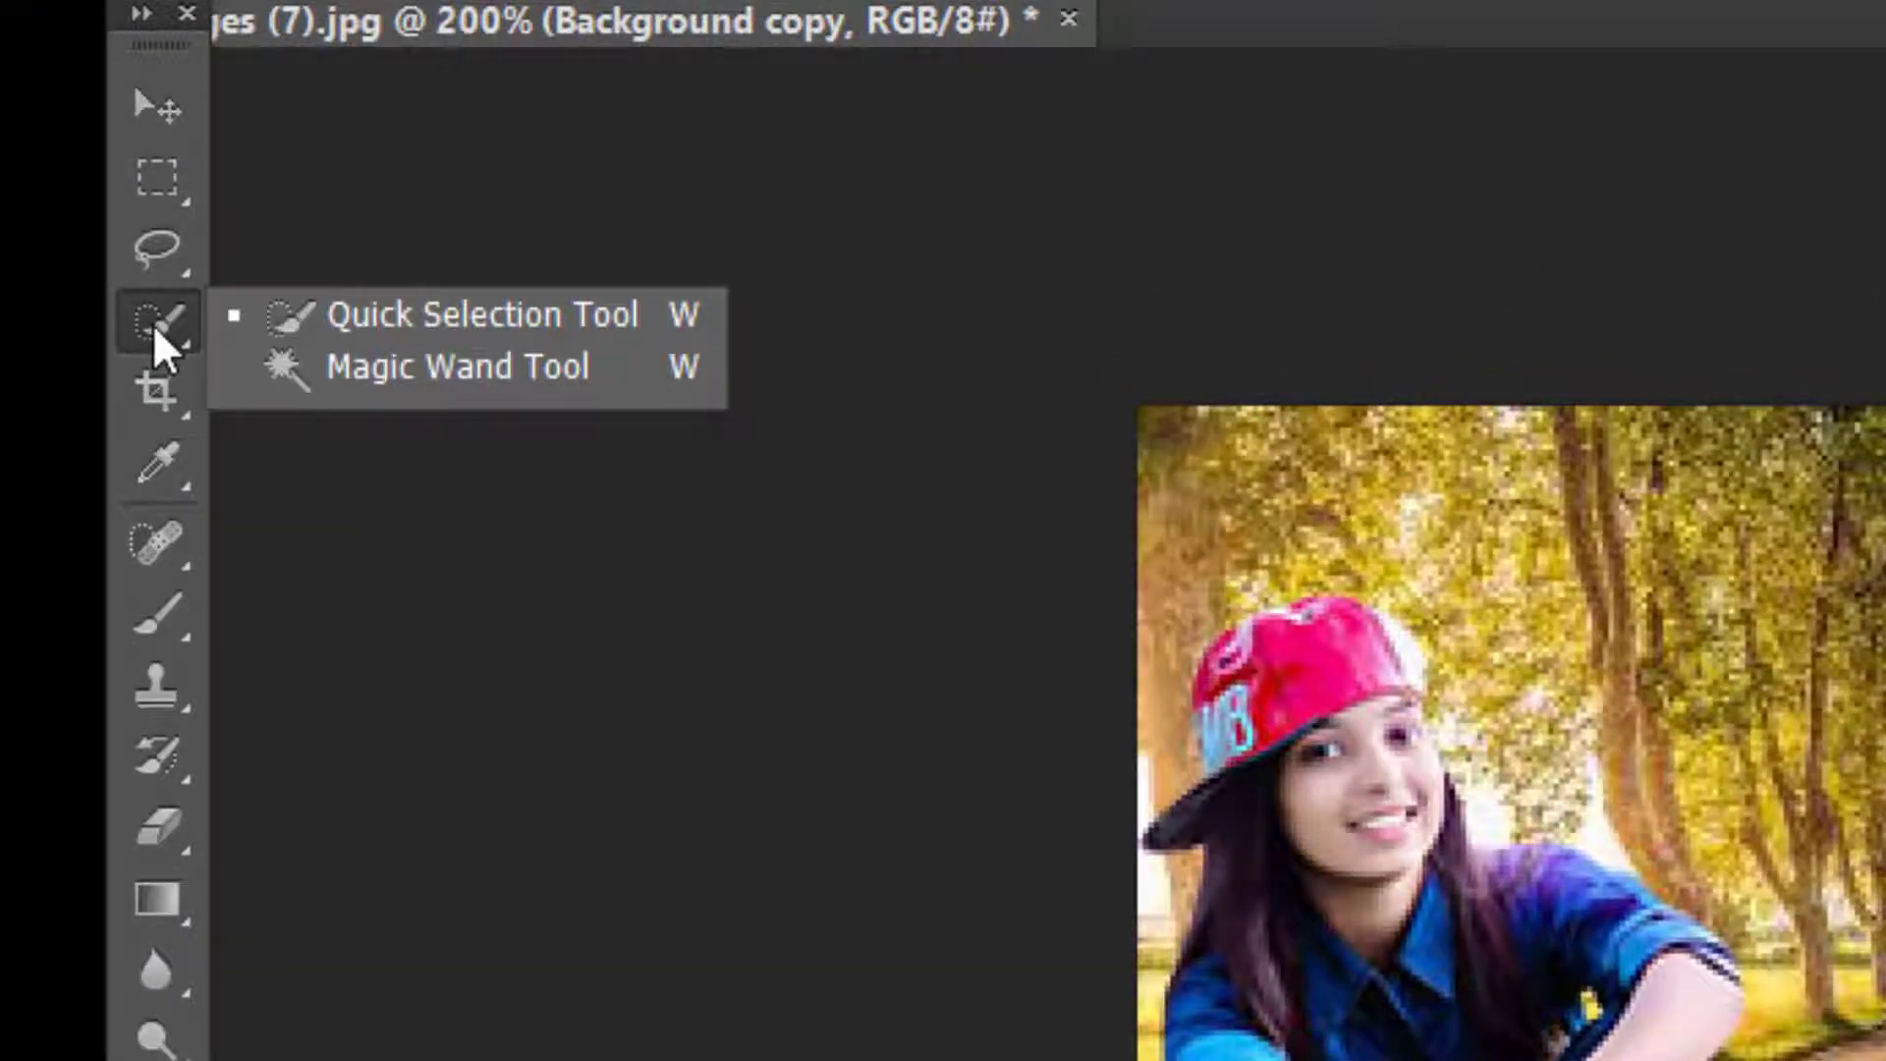
{"action": "left_click", "coordinate": [288, 320]}
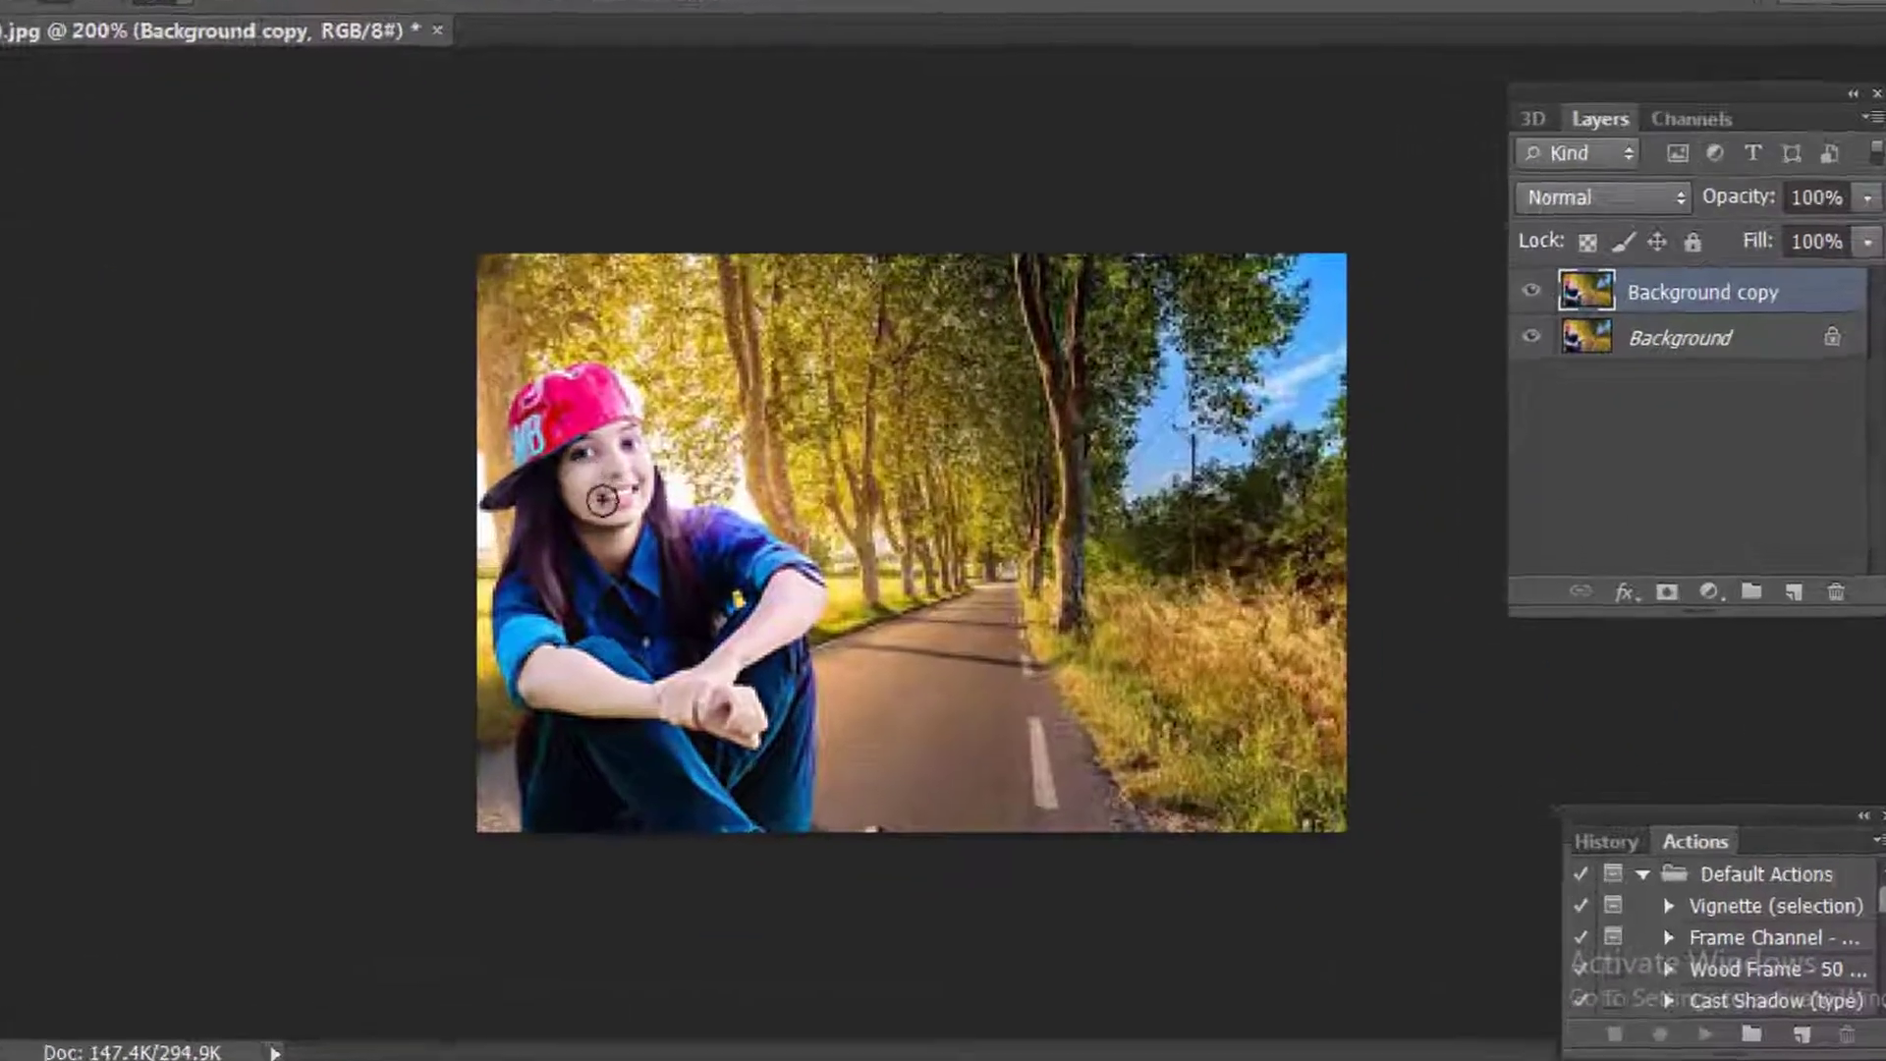
{"action": "left_click_drag", "start_coordinate": [700, 529], "coordinate": [848, 567]}
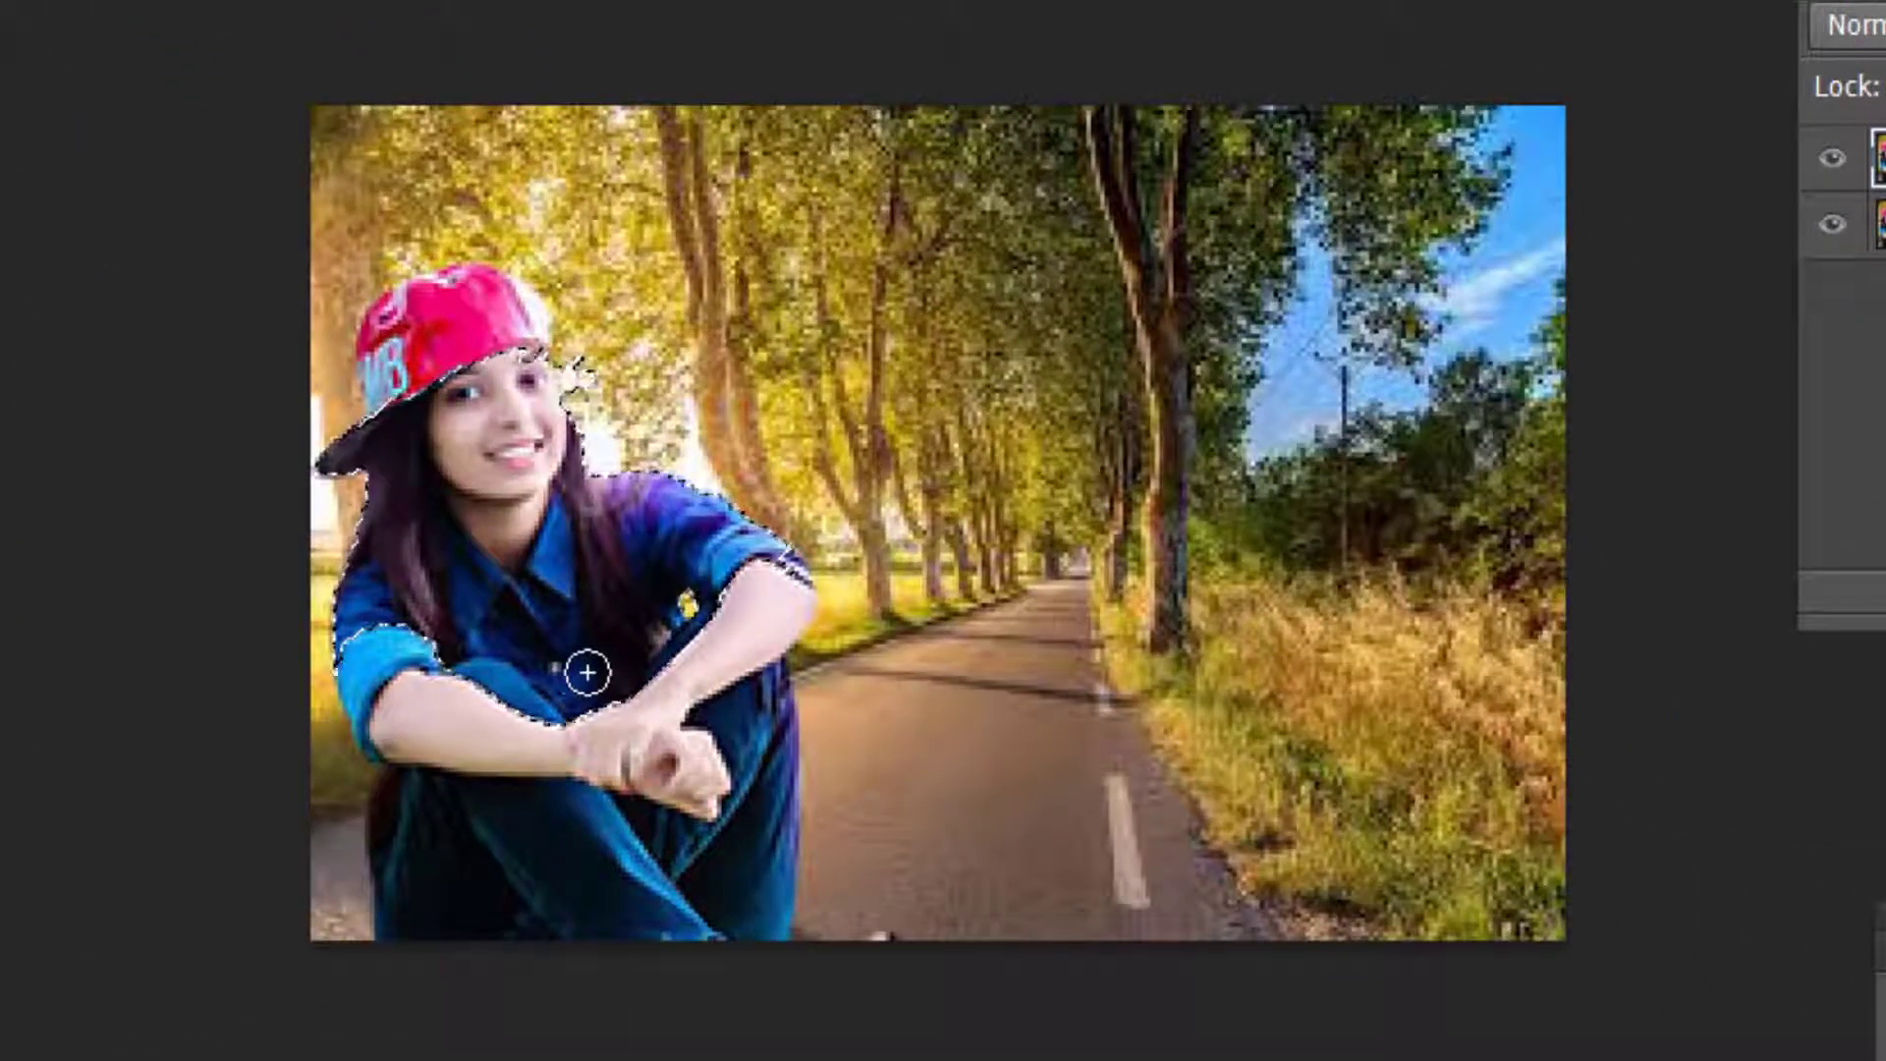
{"action": "key", "text": "ctrl+plus"}
{"action": "mouse_move", "coordinate": [311, 385]}
{"action": "left_mouse_down"}
{"action": "mouse_move", "coordinate": [250, 295]}
{"action": "mouse_move", "coordinate": [240, 236]}
{"action": "mouse_move", "coordinate": [145, 234]}
{"action": "mouse_move", "coordinate": [116, 293]}
{"action": "left_mouse_up"}
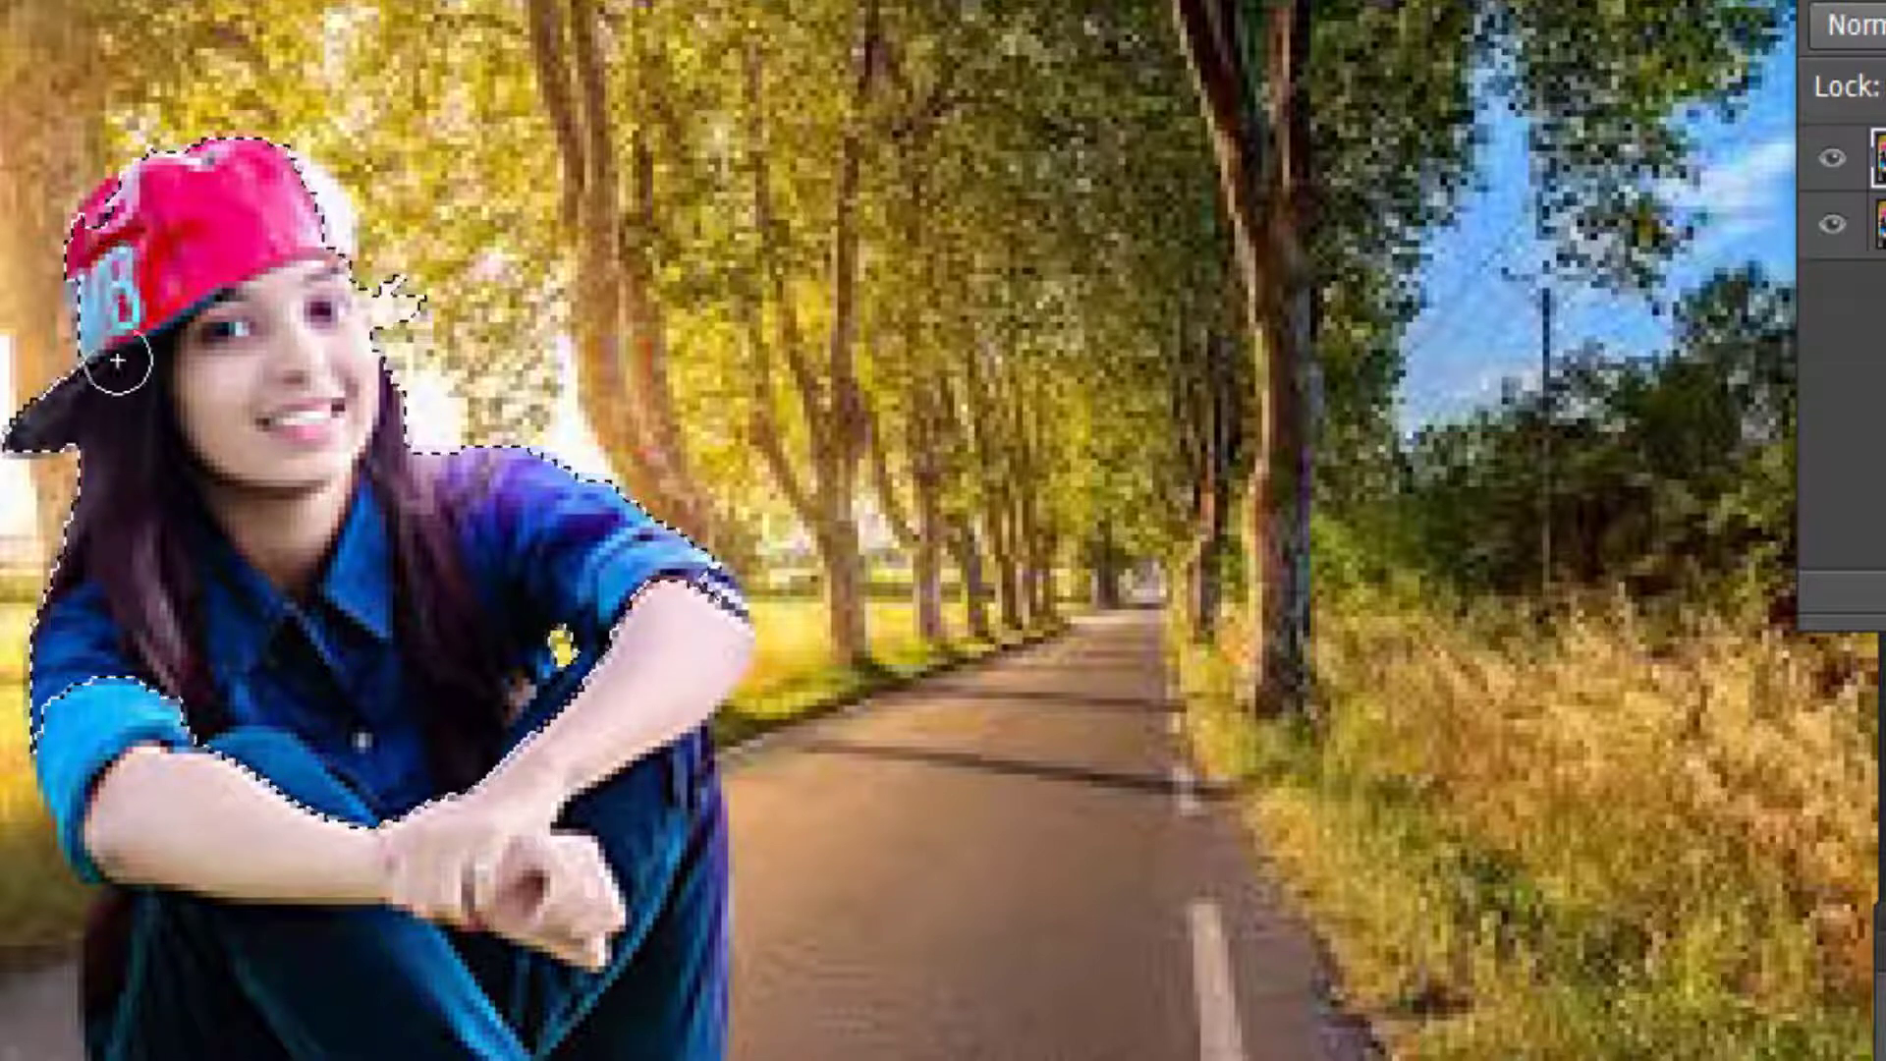
{"action": "mouse_move", "coordinate": [454, 856]}
{"action": "left_mouse_down"}
{"action": "mouse_move", "coordinate": [461, 975]}
{"action": "mouse_move", "coordinate": [337, 888]}
{"action": "mouse_move", "coordinate": [384, 1032]}
{"action": "mouse_move", "coordinate": [619, 914]}
{"action": "left_mouse_up"}
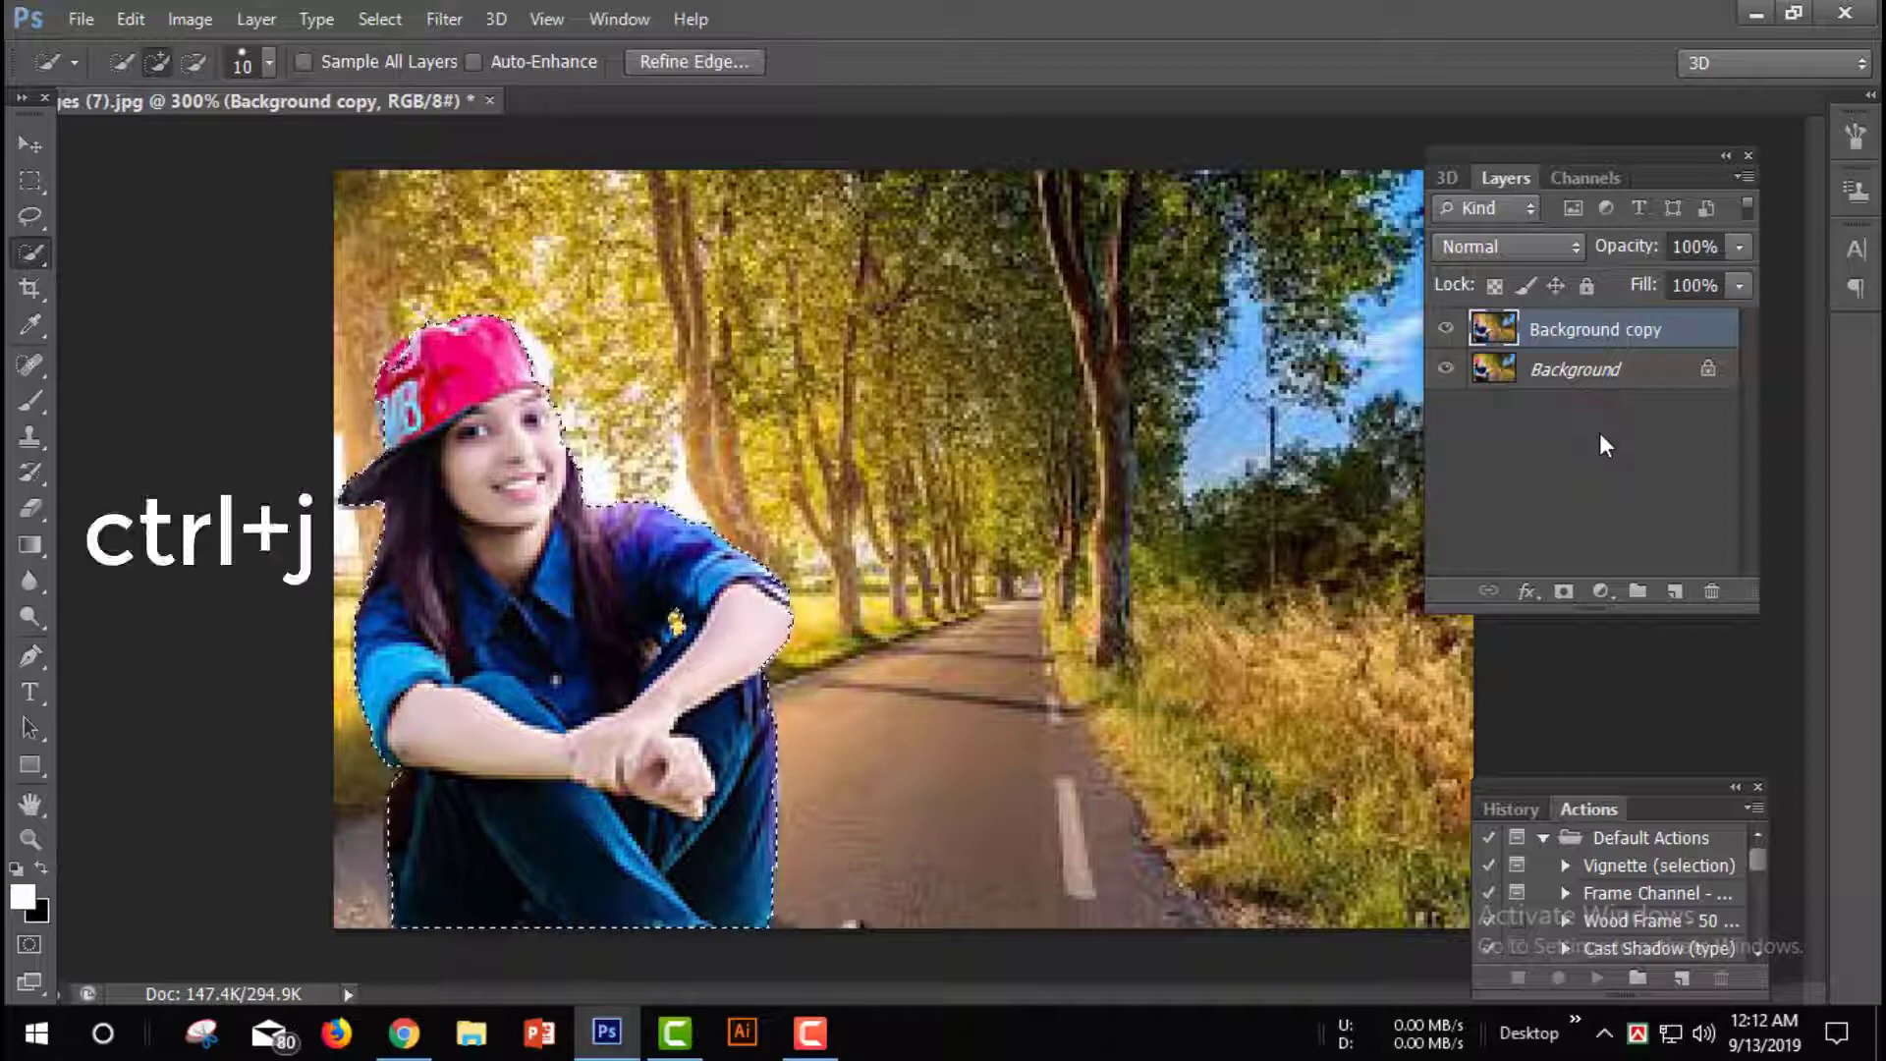
{"action": "key", "text": "ctrl+j"}
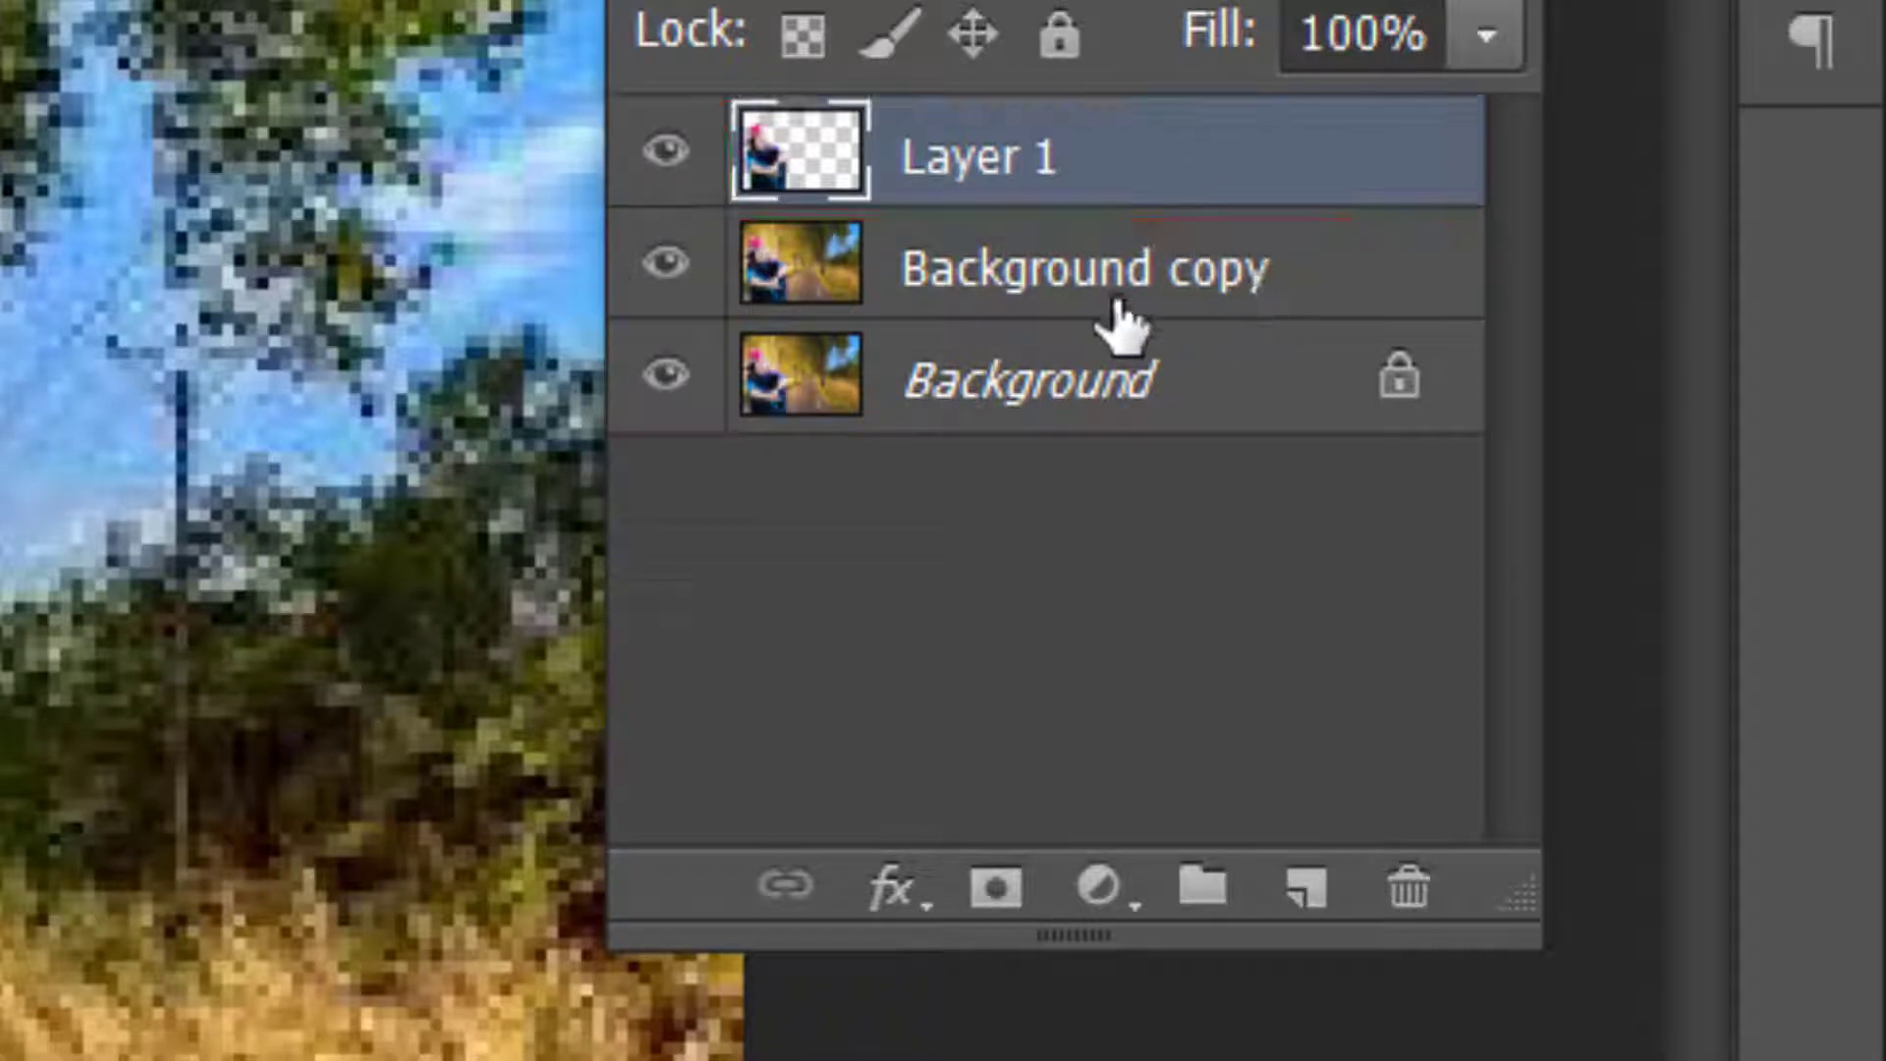
- Convert the Background copy layer to a smart object
{"action": "left_click", "coordinate": [1340, 286]}
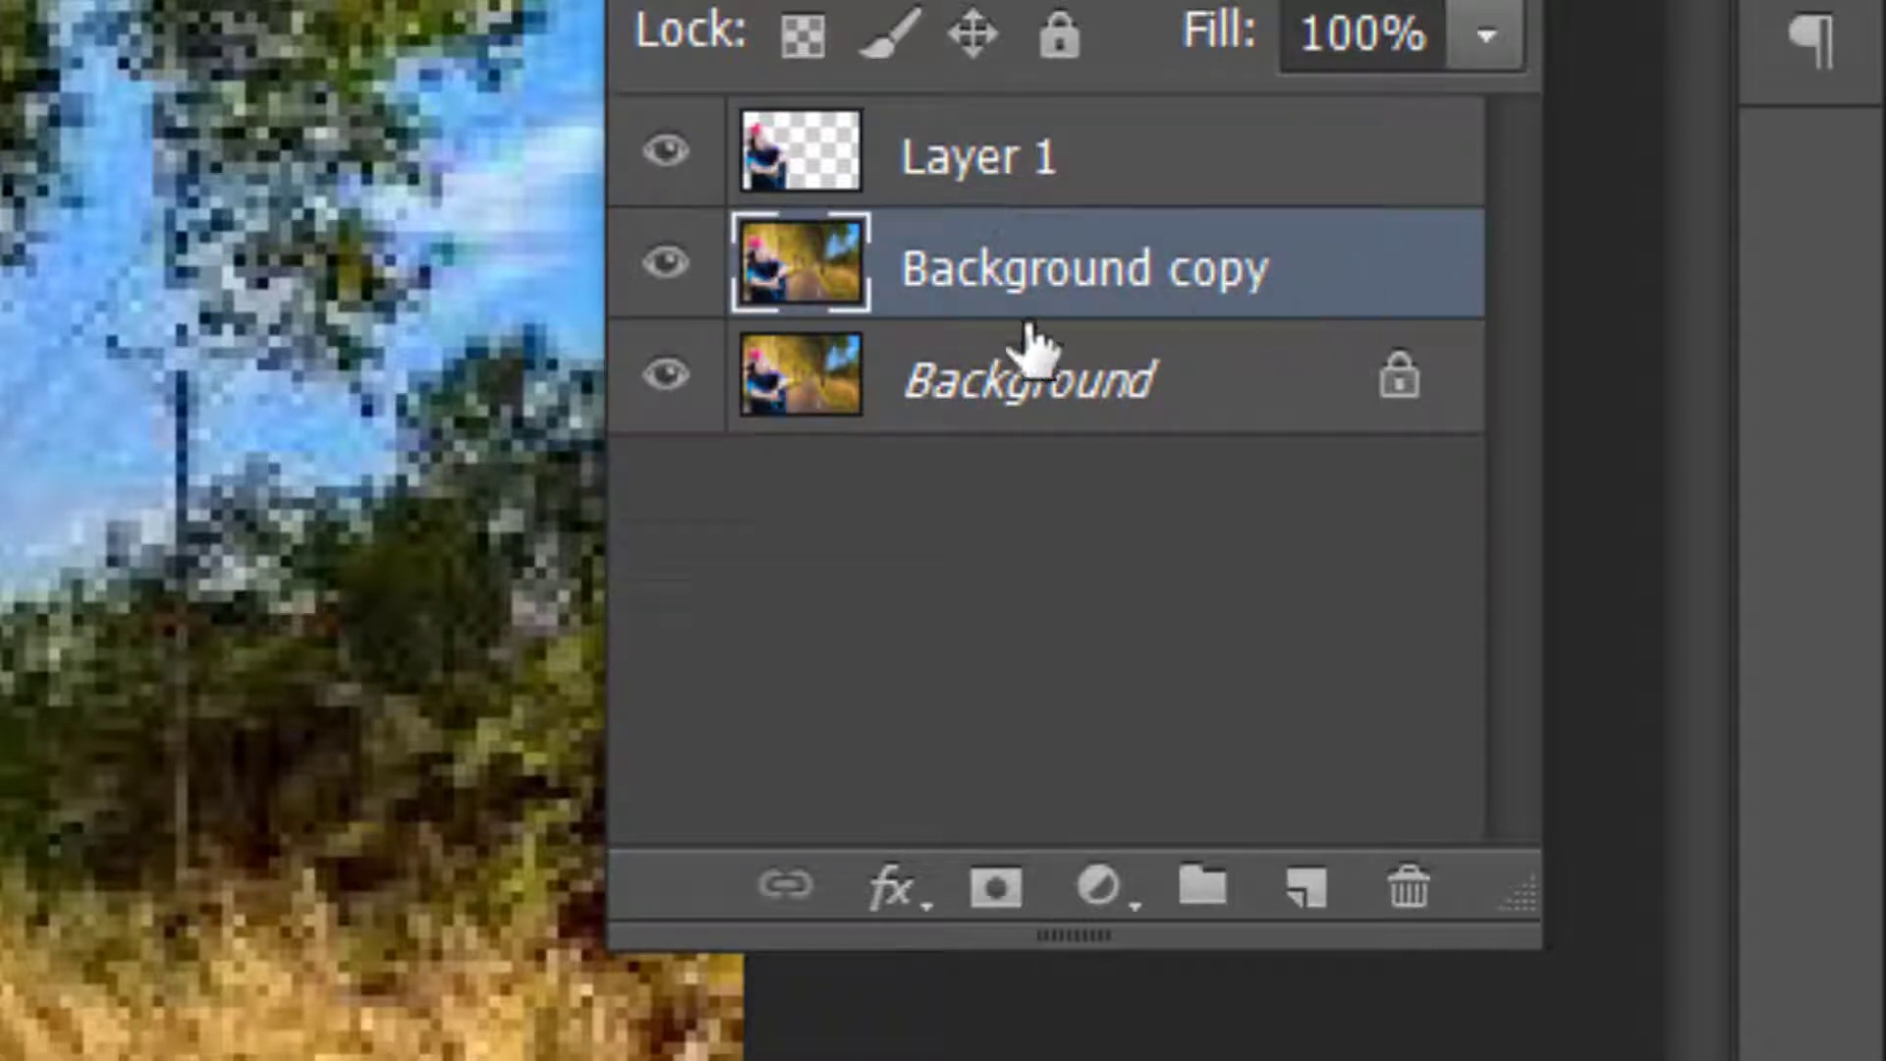
{"action": "right_click", "coordinate": [1298, 300]}
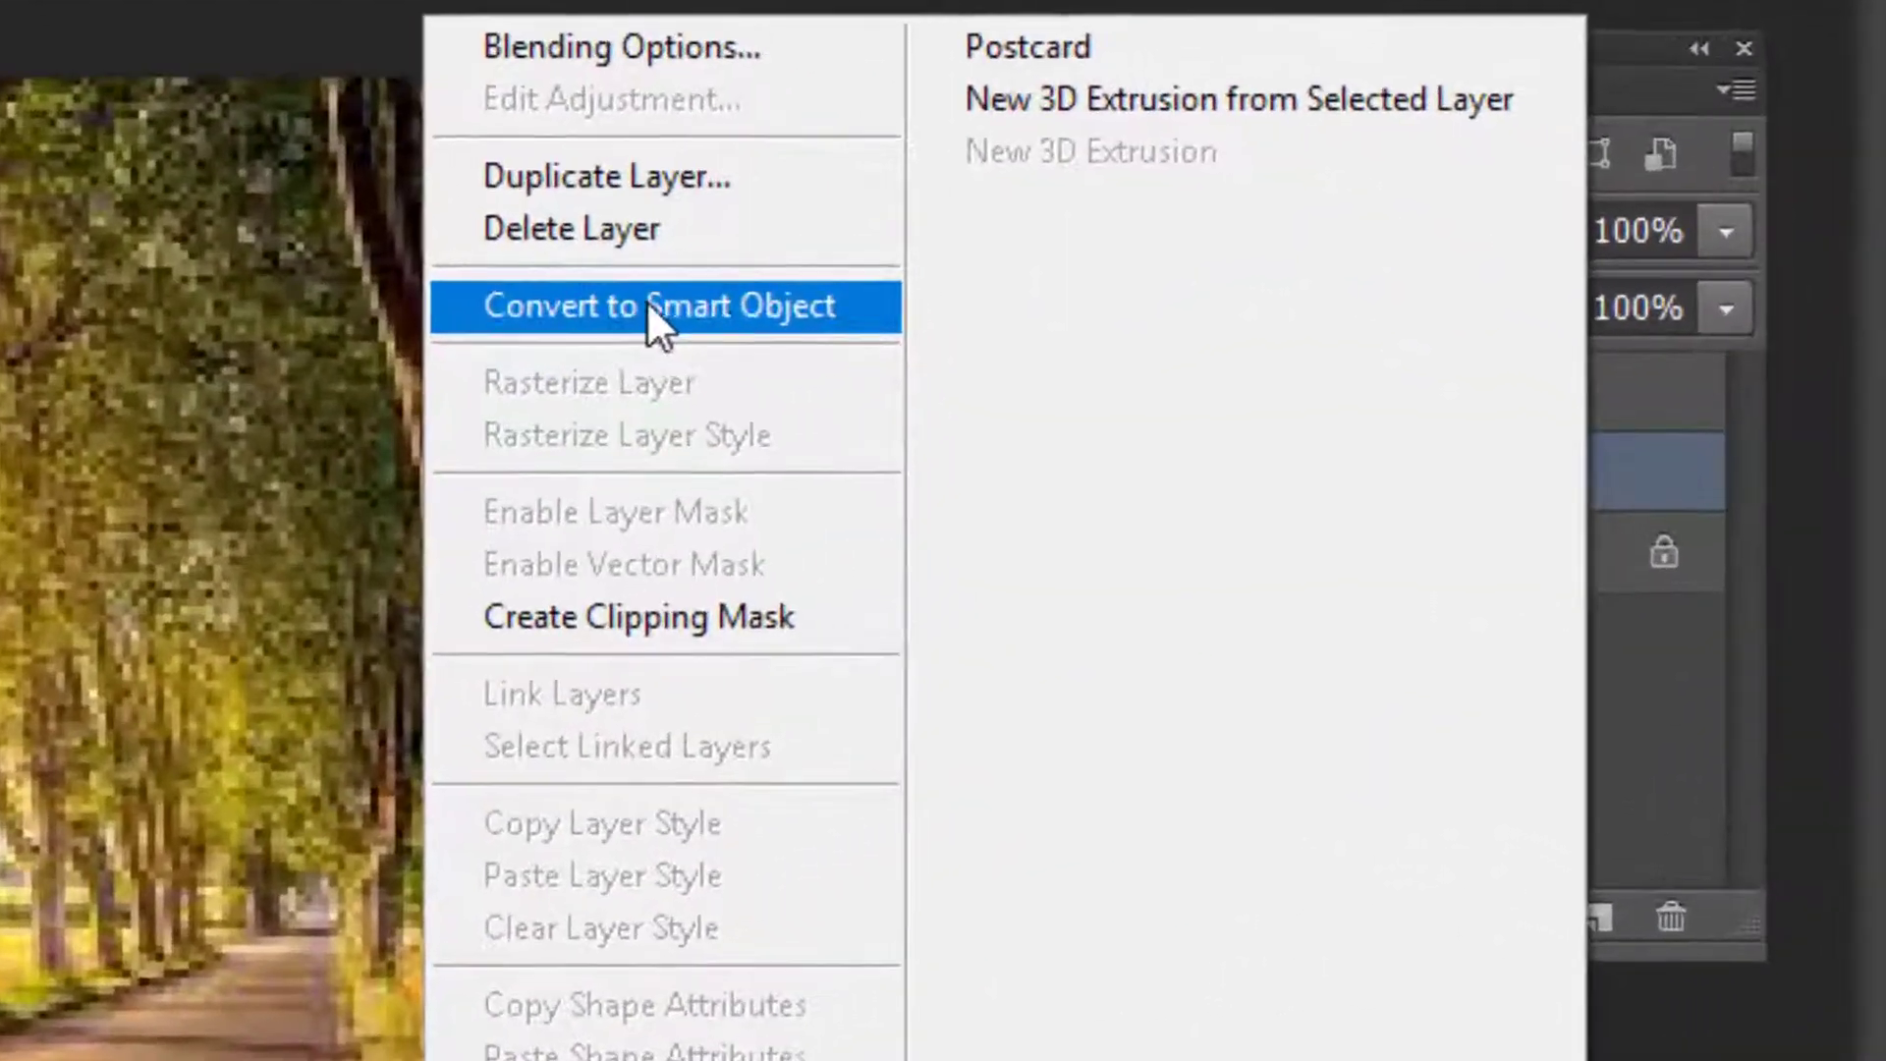
{"action": "left_click", "coordinate": [780, 310]}
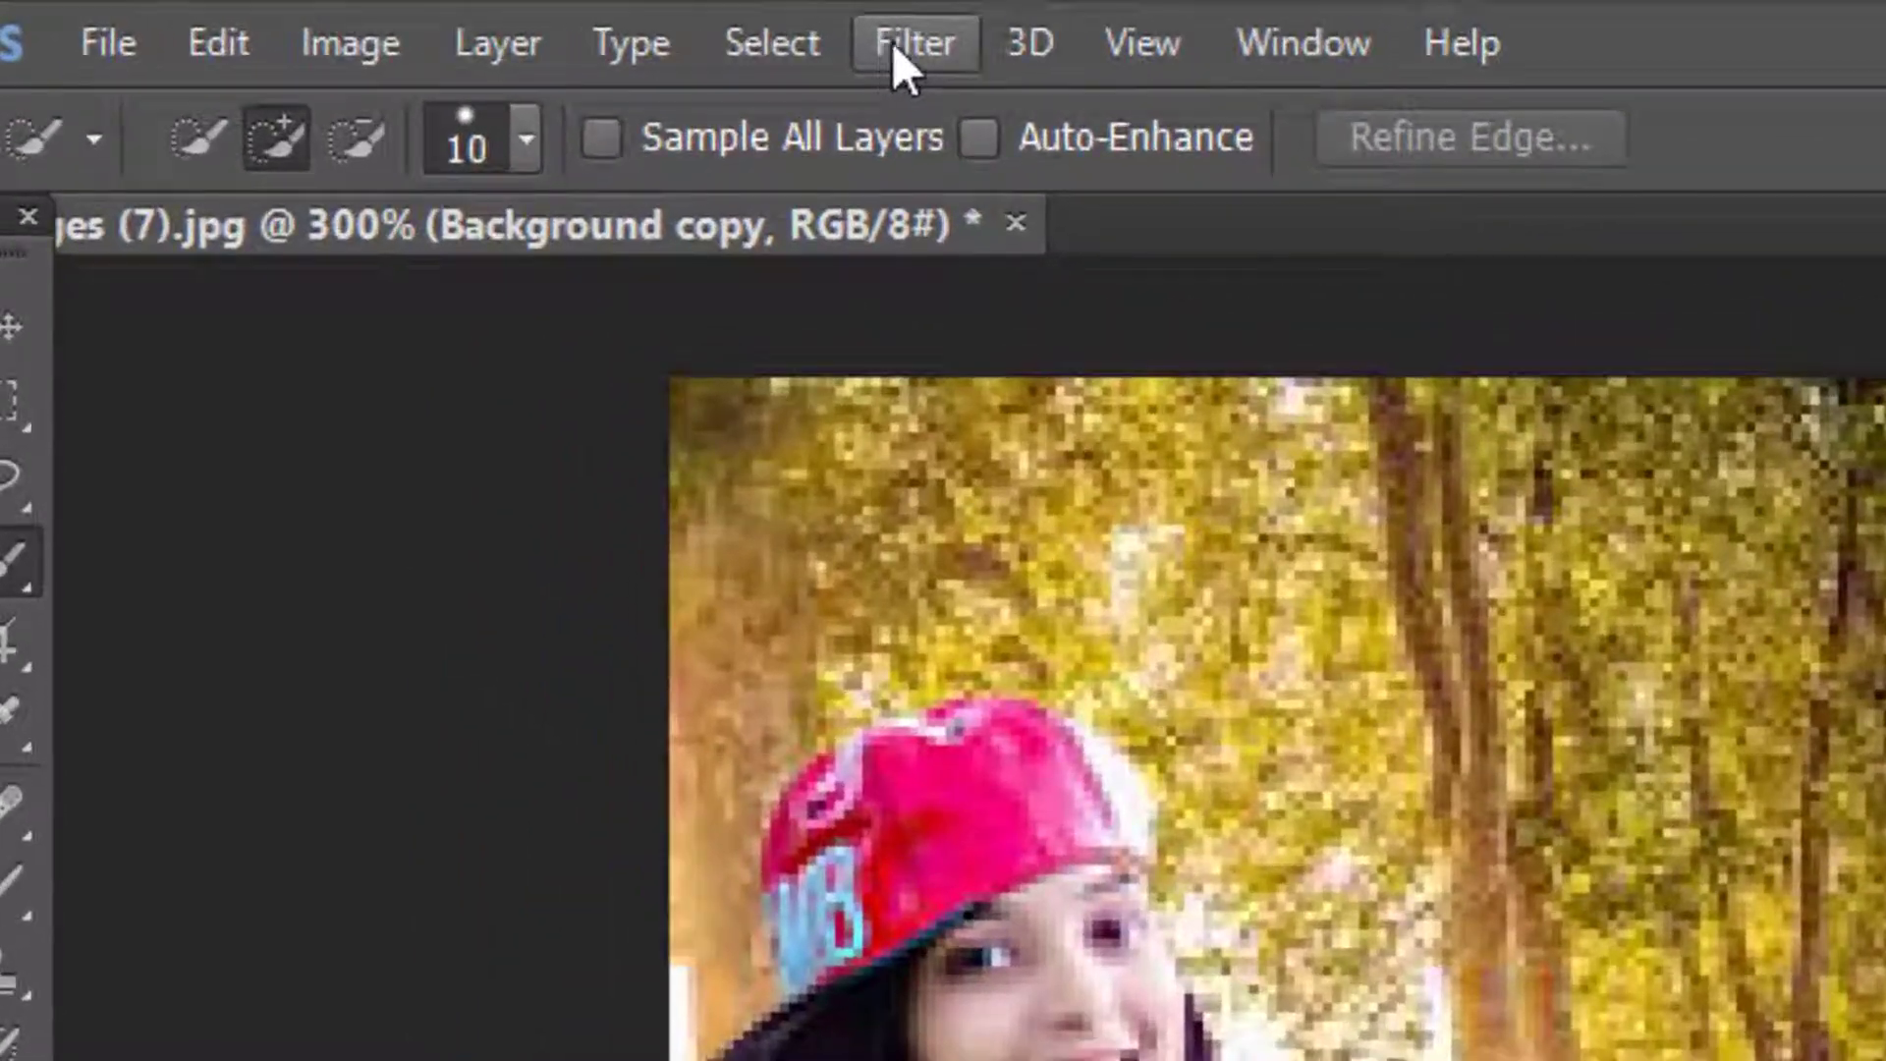
- Apply a Gaussian Blur with a radius of 2.9 pixels to the Background copy smart object
{"action": "left_click", "coordinate": [893, 43]}
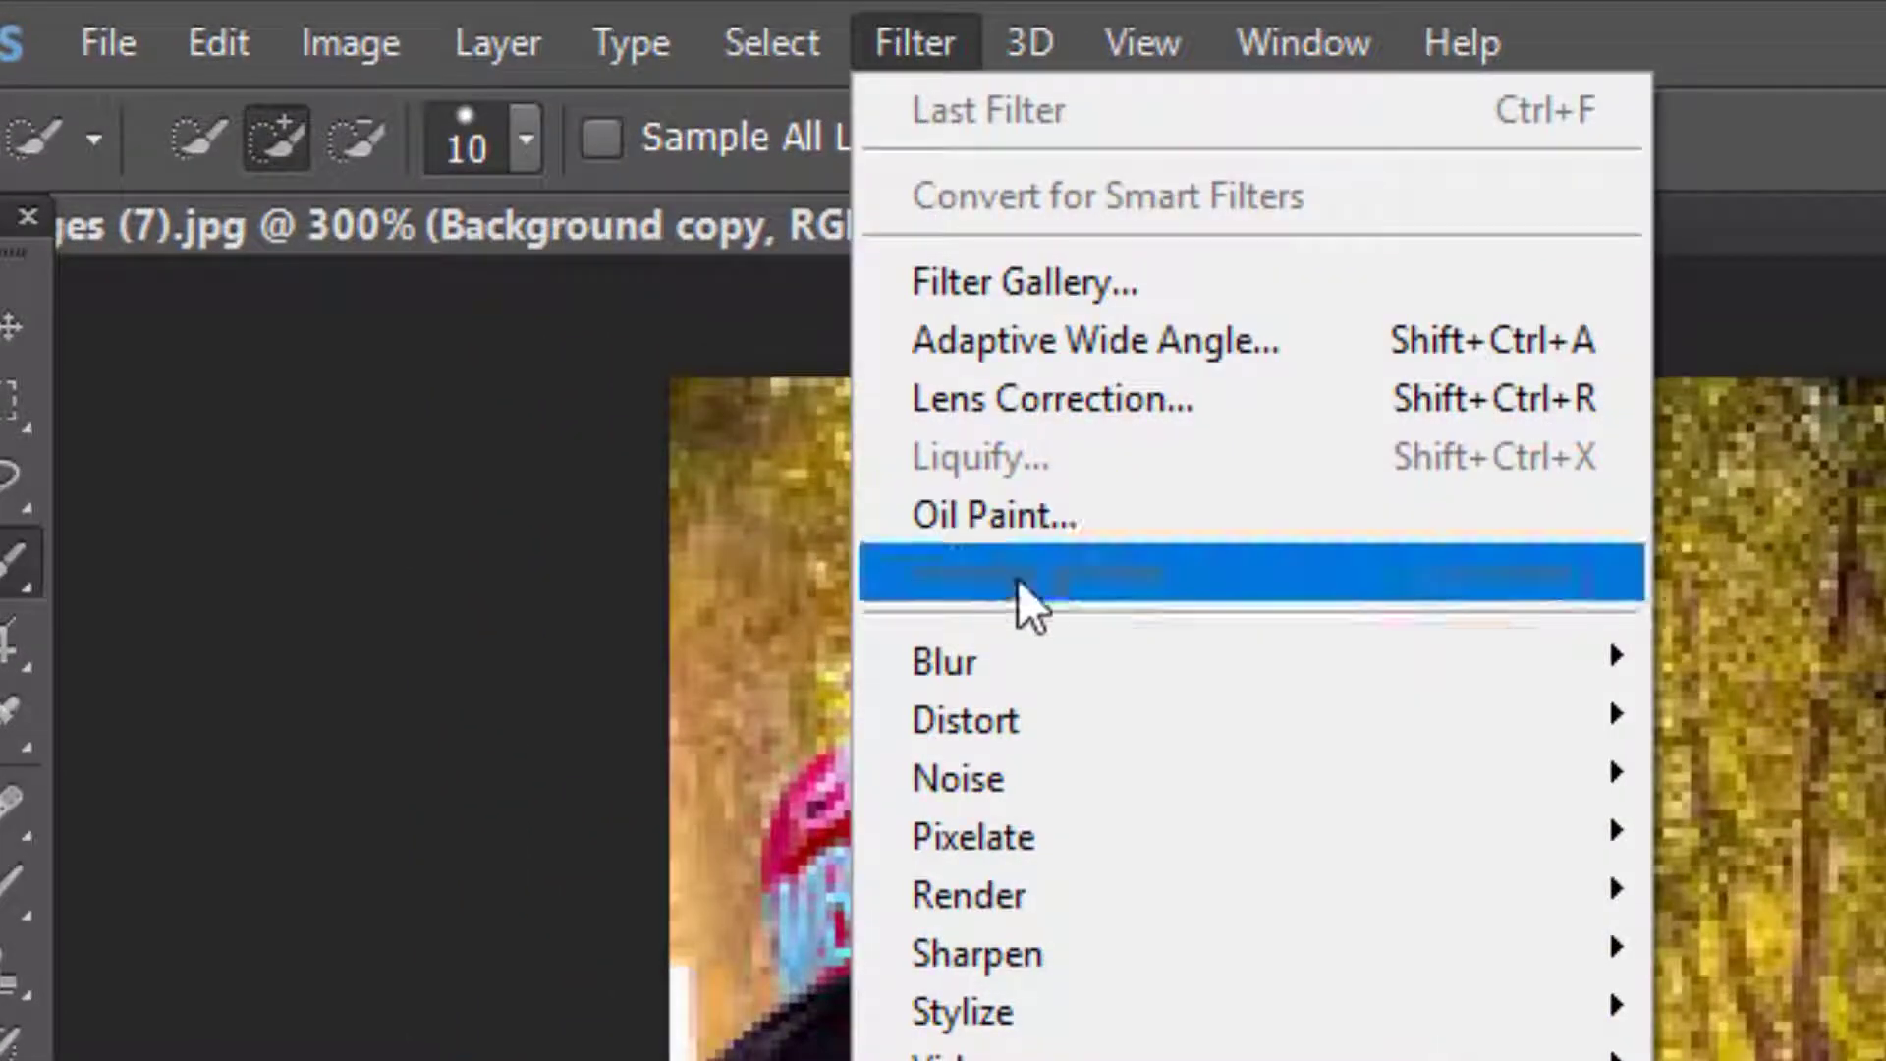
{"action": "mouse_move", "coordinate": [1042, 662]}
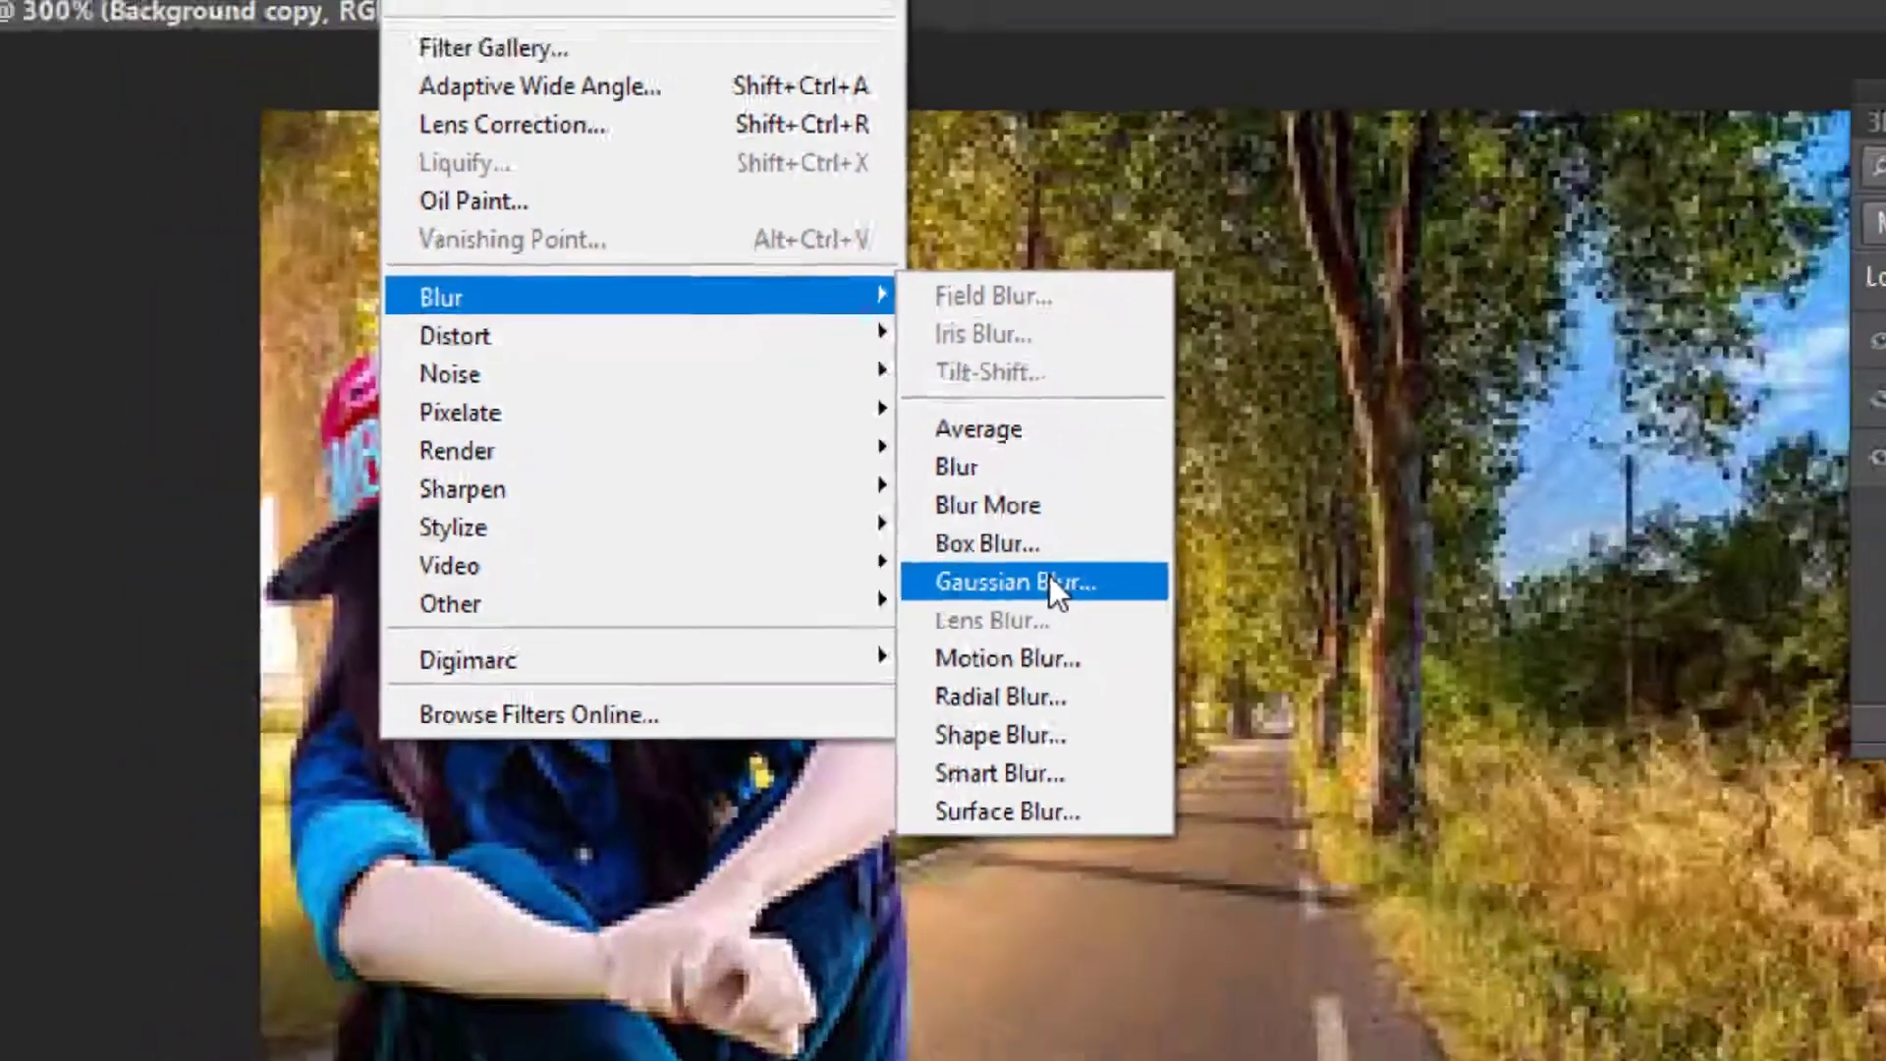
{"action": "left_click", "coordinate": [1343, 736]}
{"action": "key", "text": "ctrl+minus"}
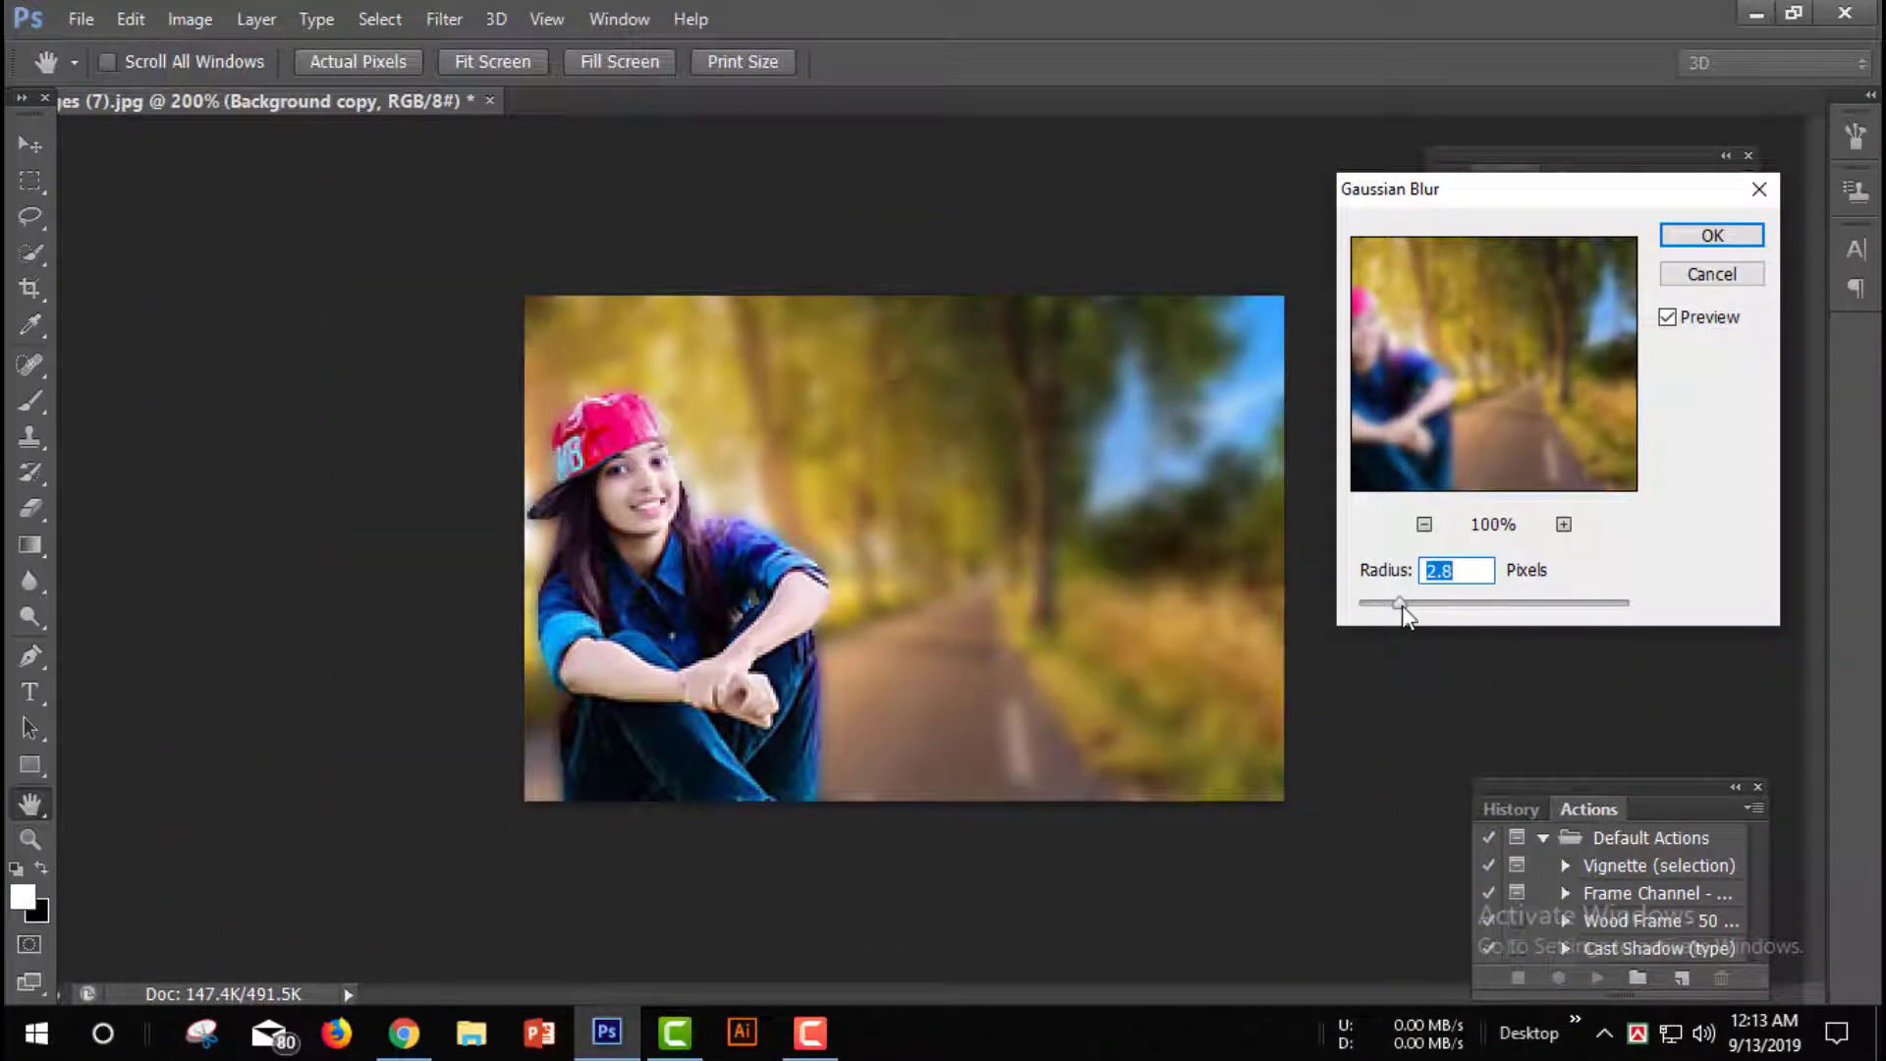
{"action": "left_click_drag", "start_coordinate": [1401, 605], "coordinate": [1380, 607]}
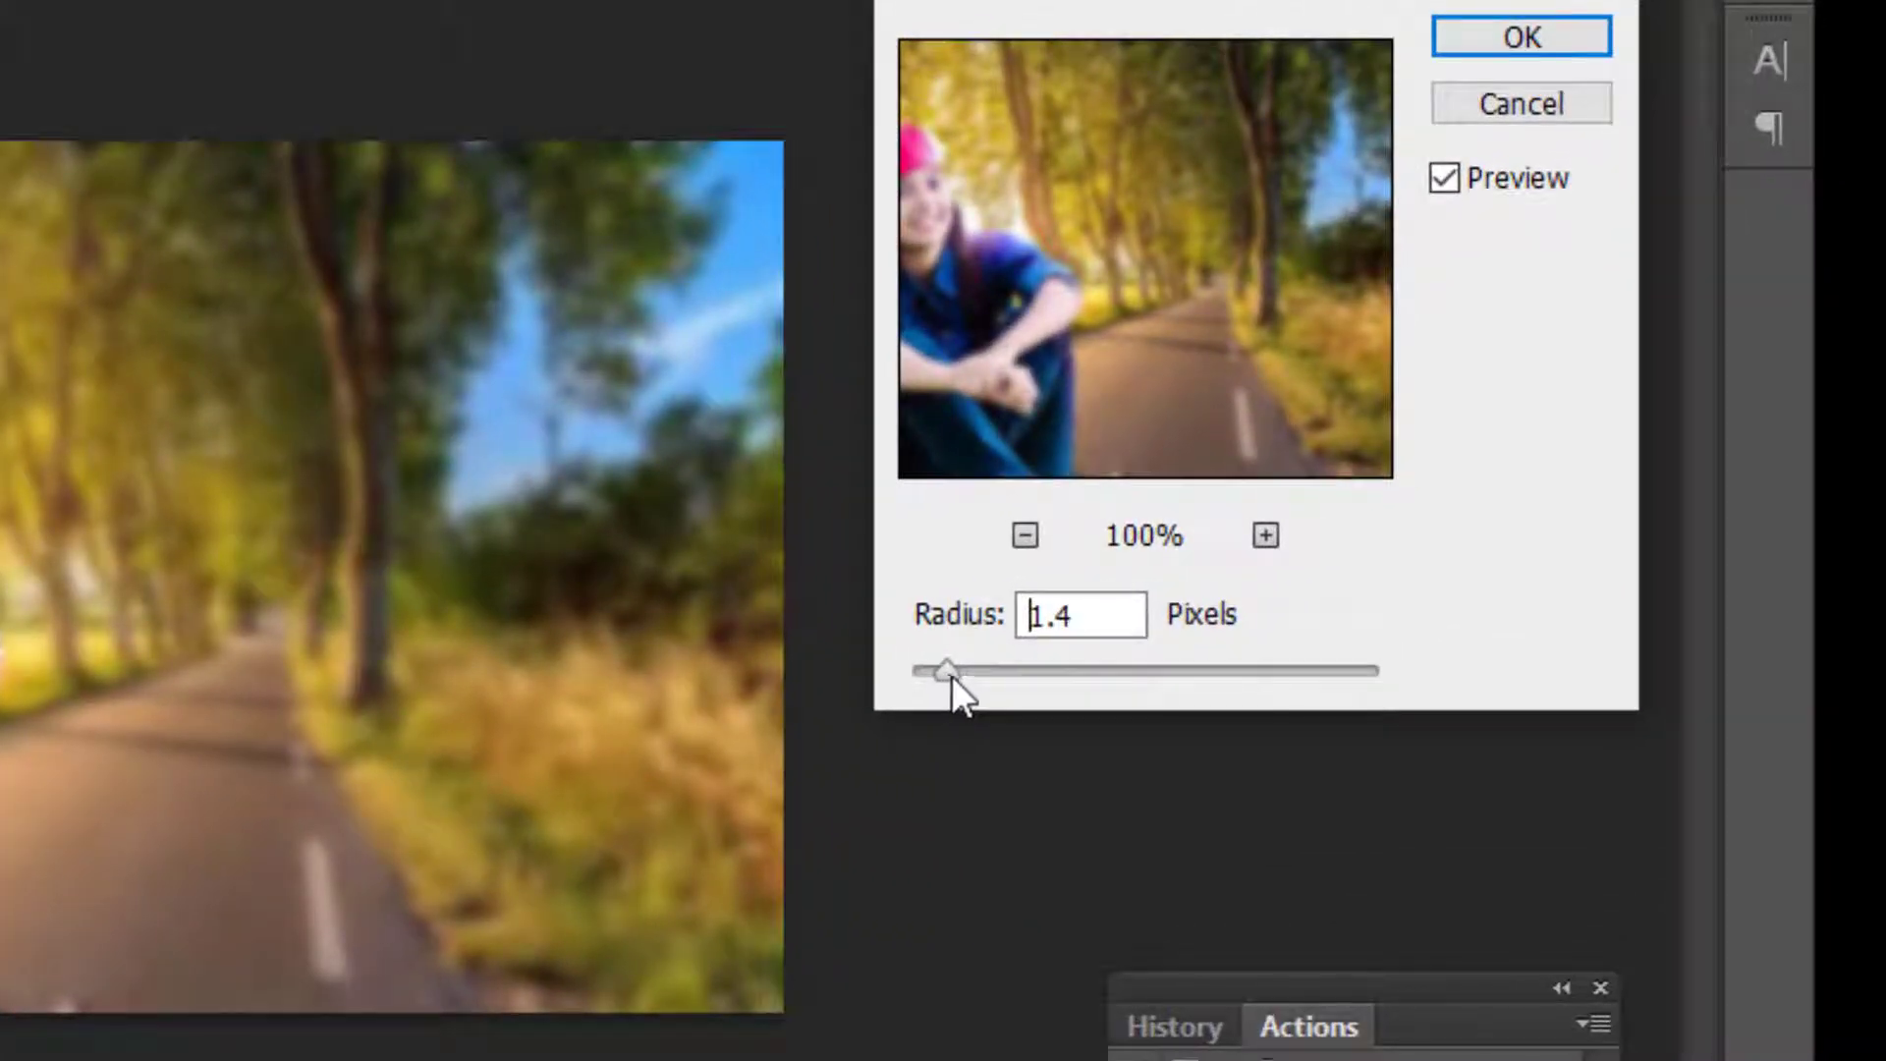
{"action": "left_click_drag", "start_coordinate": [952, 675], "coordinate": [987, 675]}
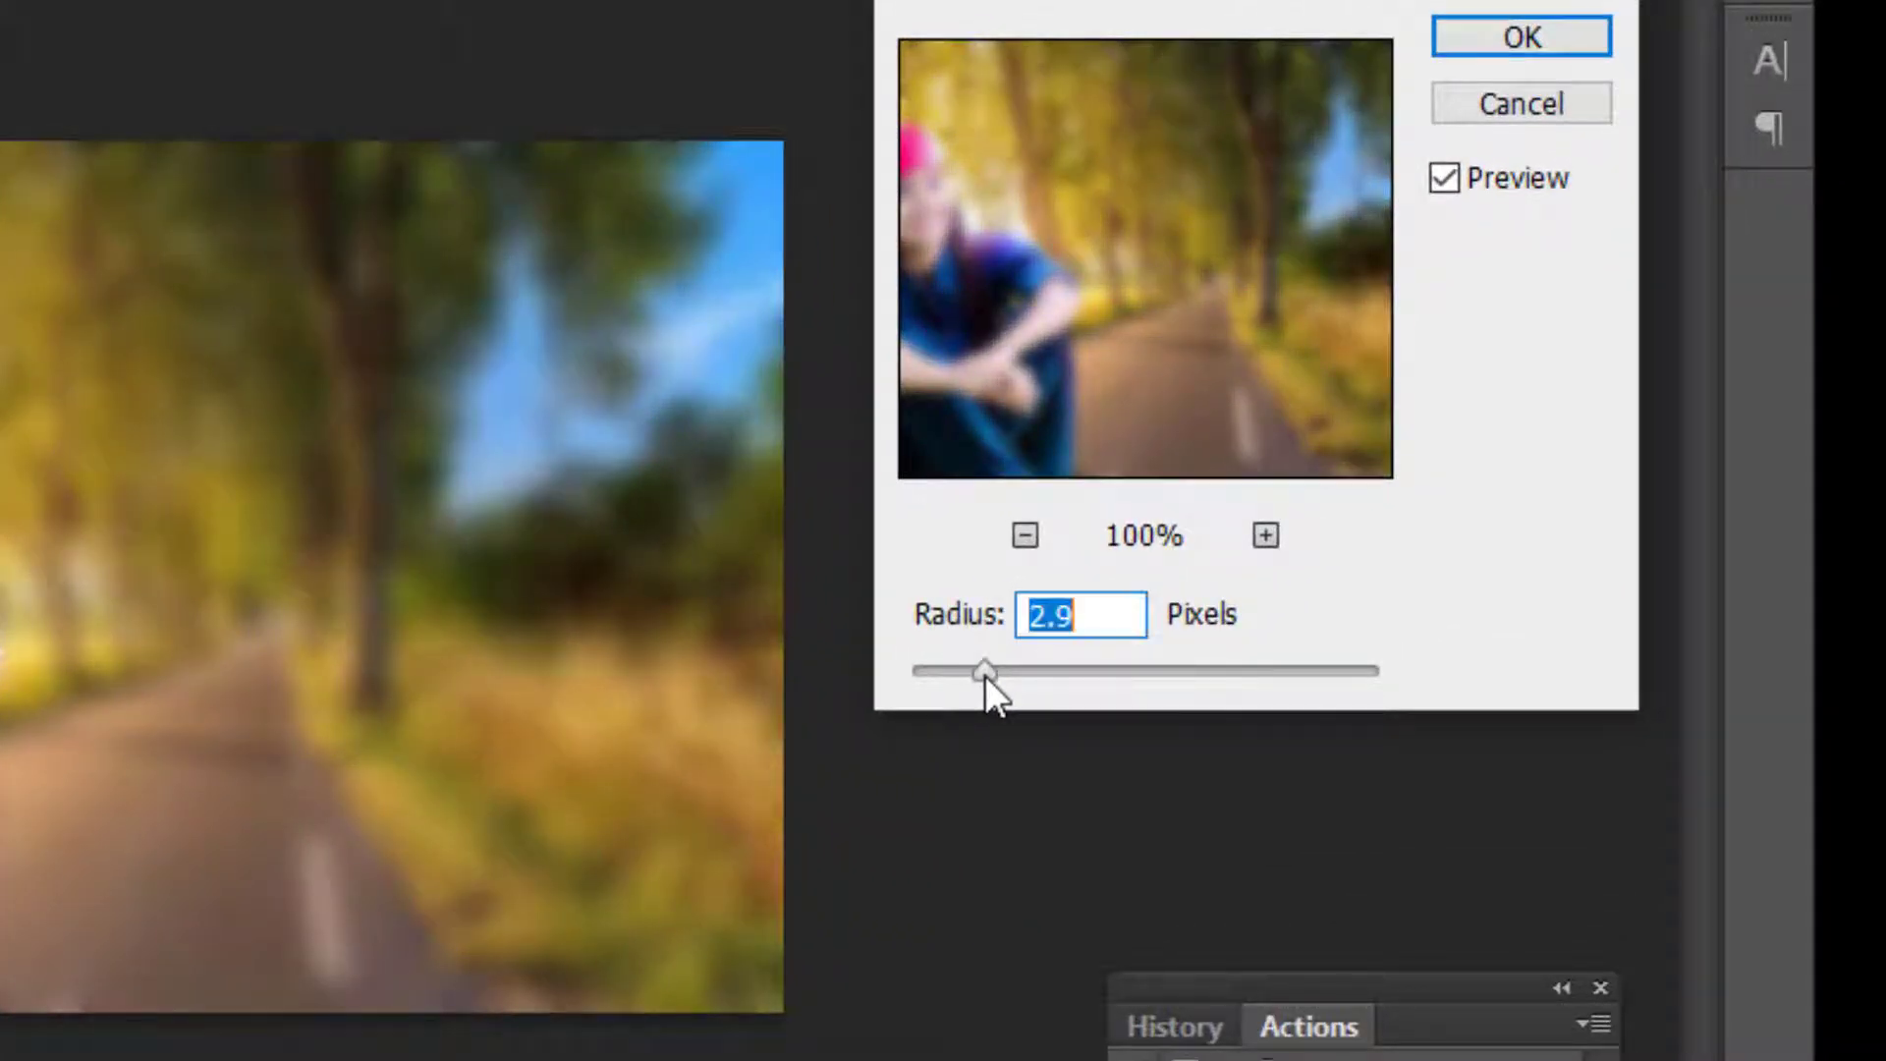
{"action": "left_click", "coordinate": [1511, 37]}
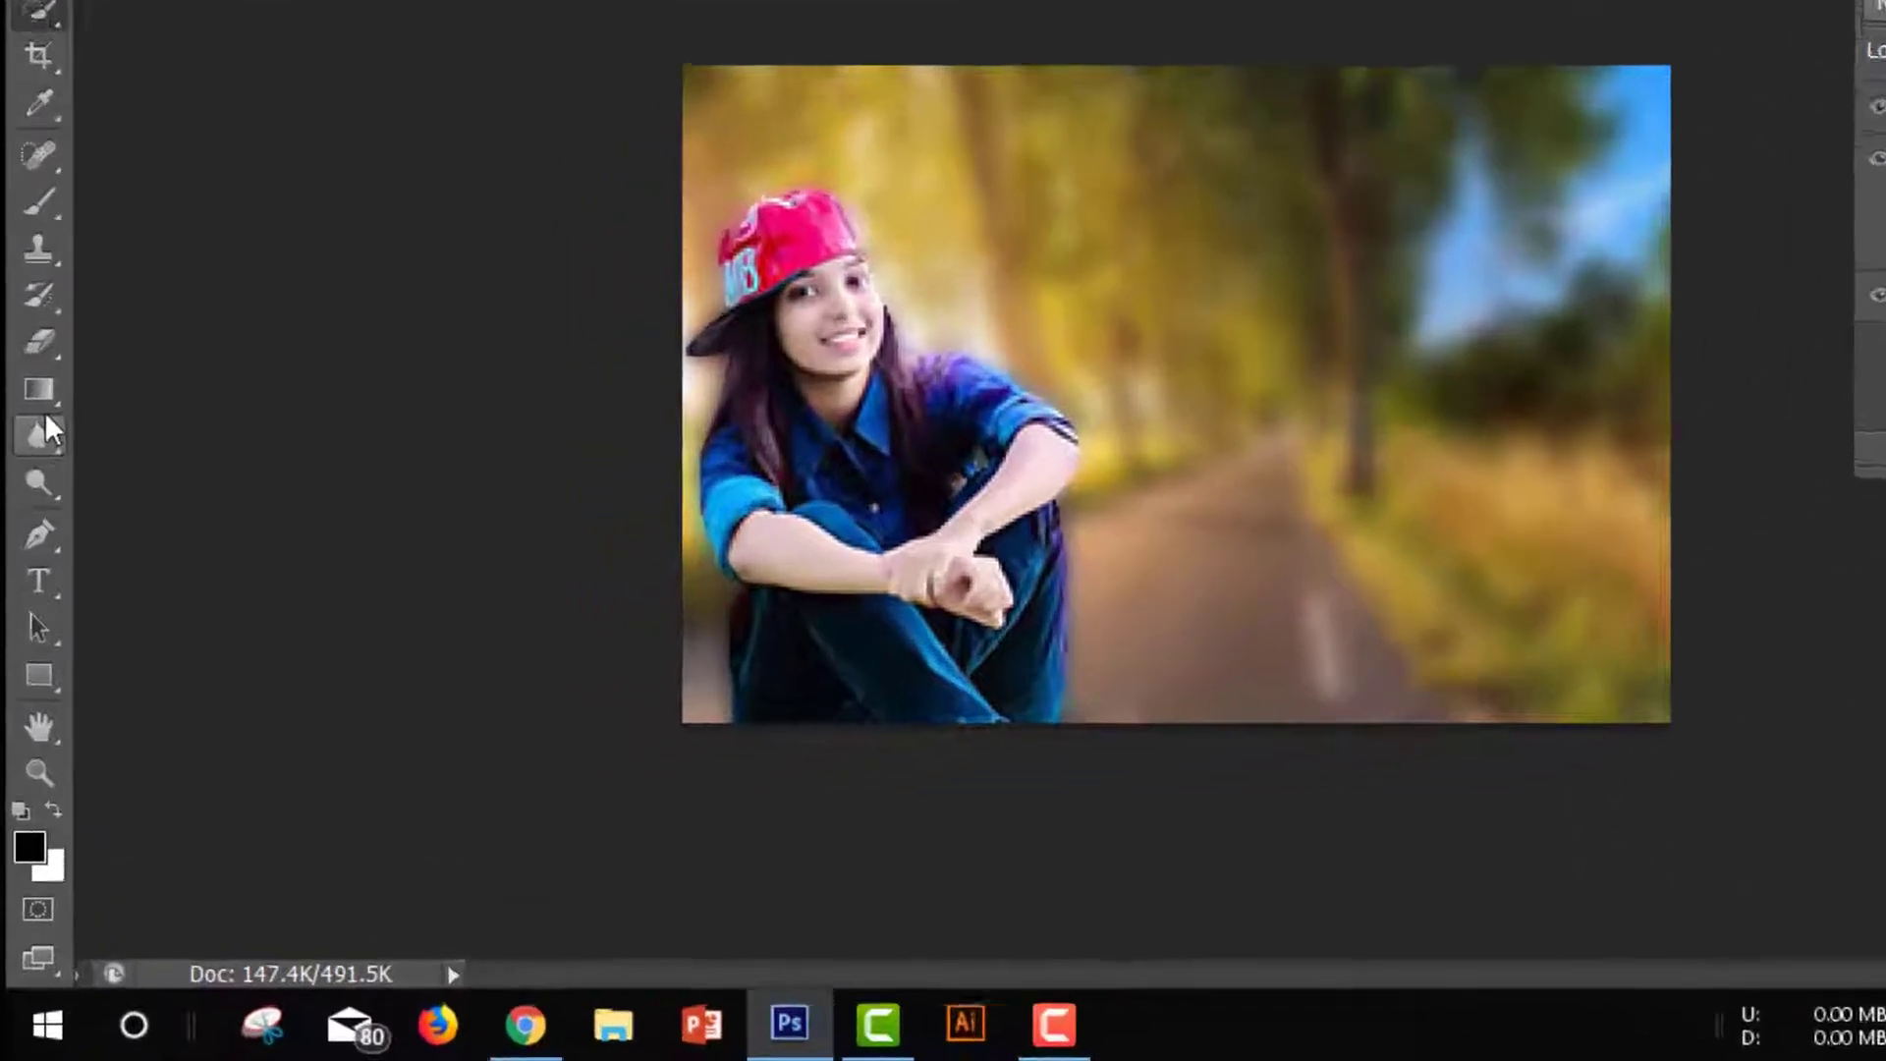
- Set up the Gradient tool with the Foreground to Transparent preset
{"action": "left_click", "coordinate": [31, 548]}
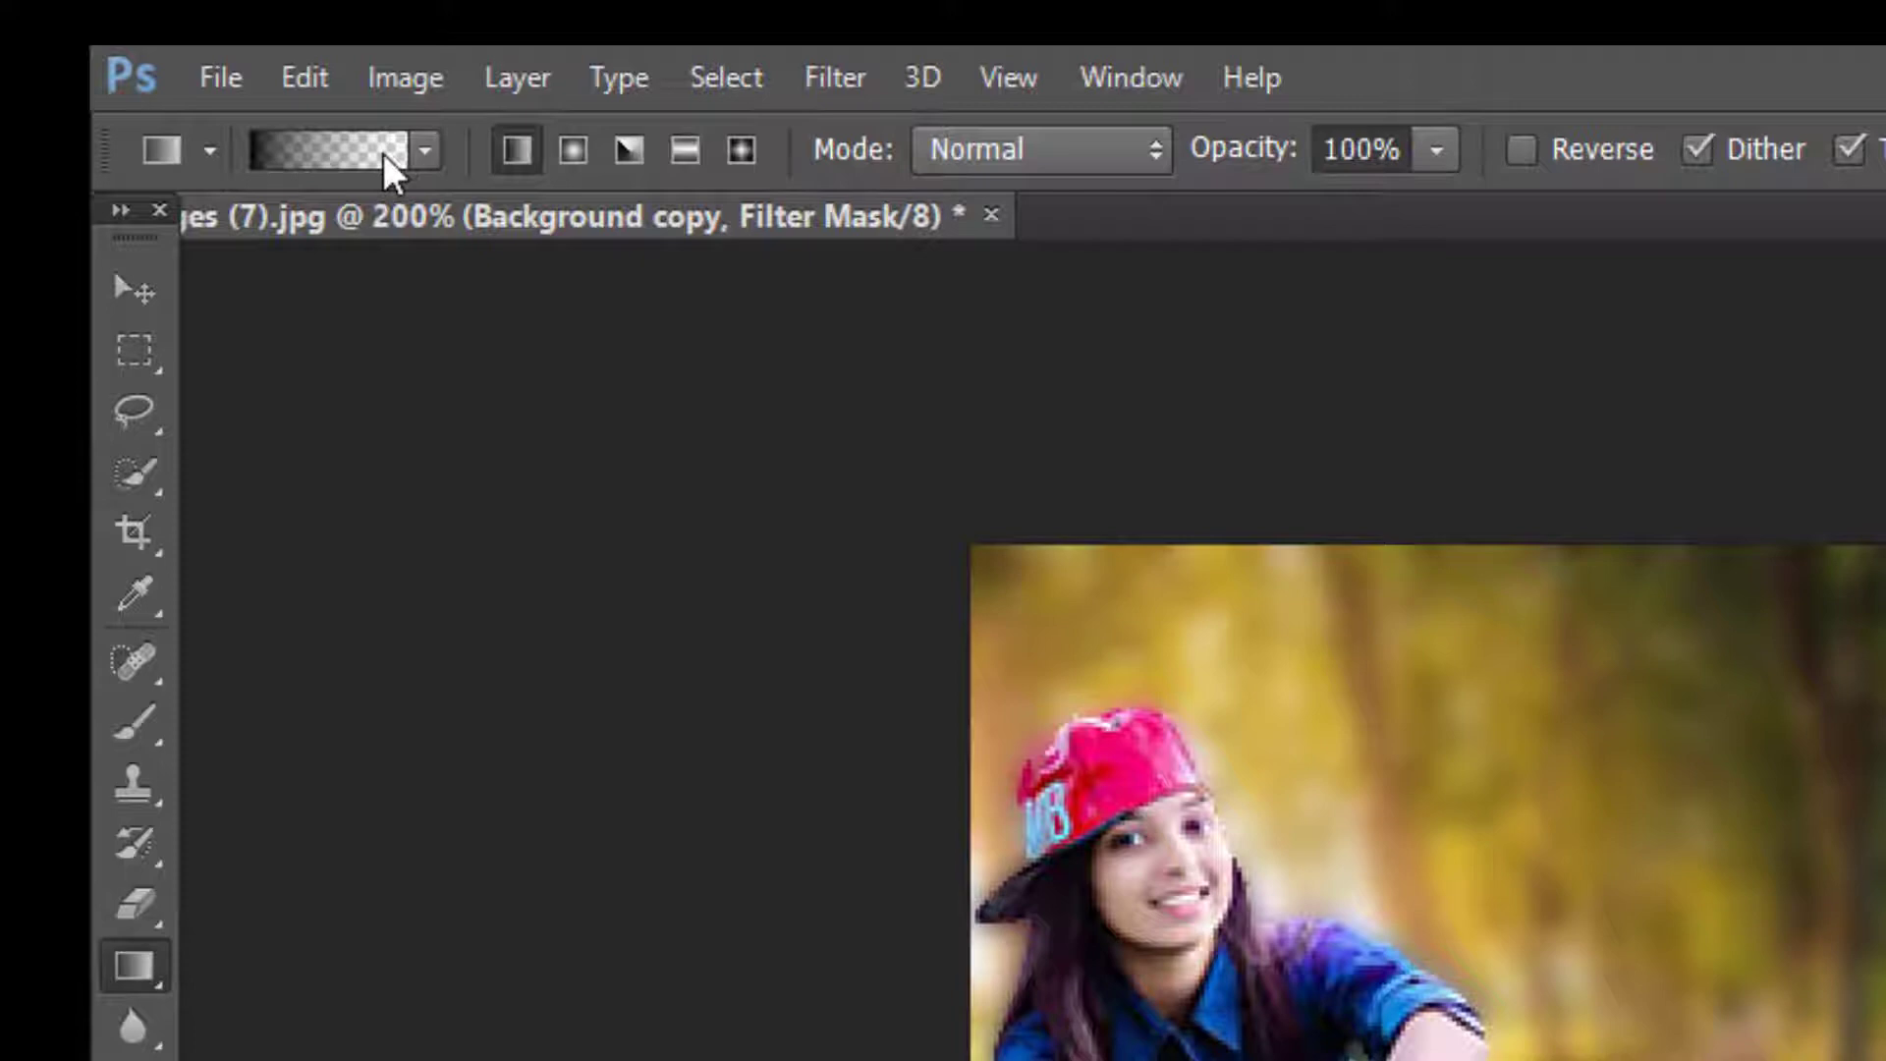
{"action": "left_click", "coordinate": [383, 153]}
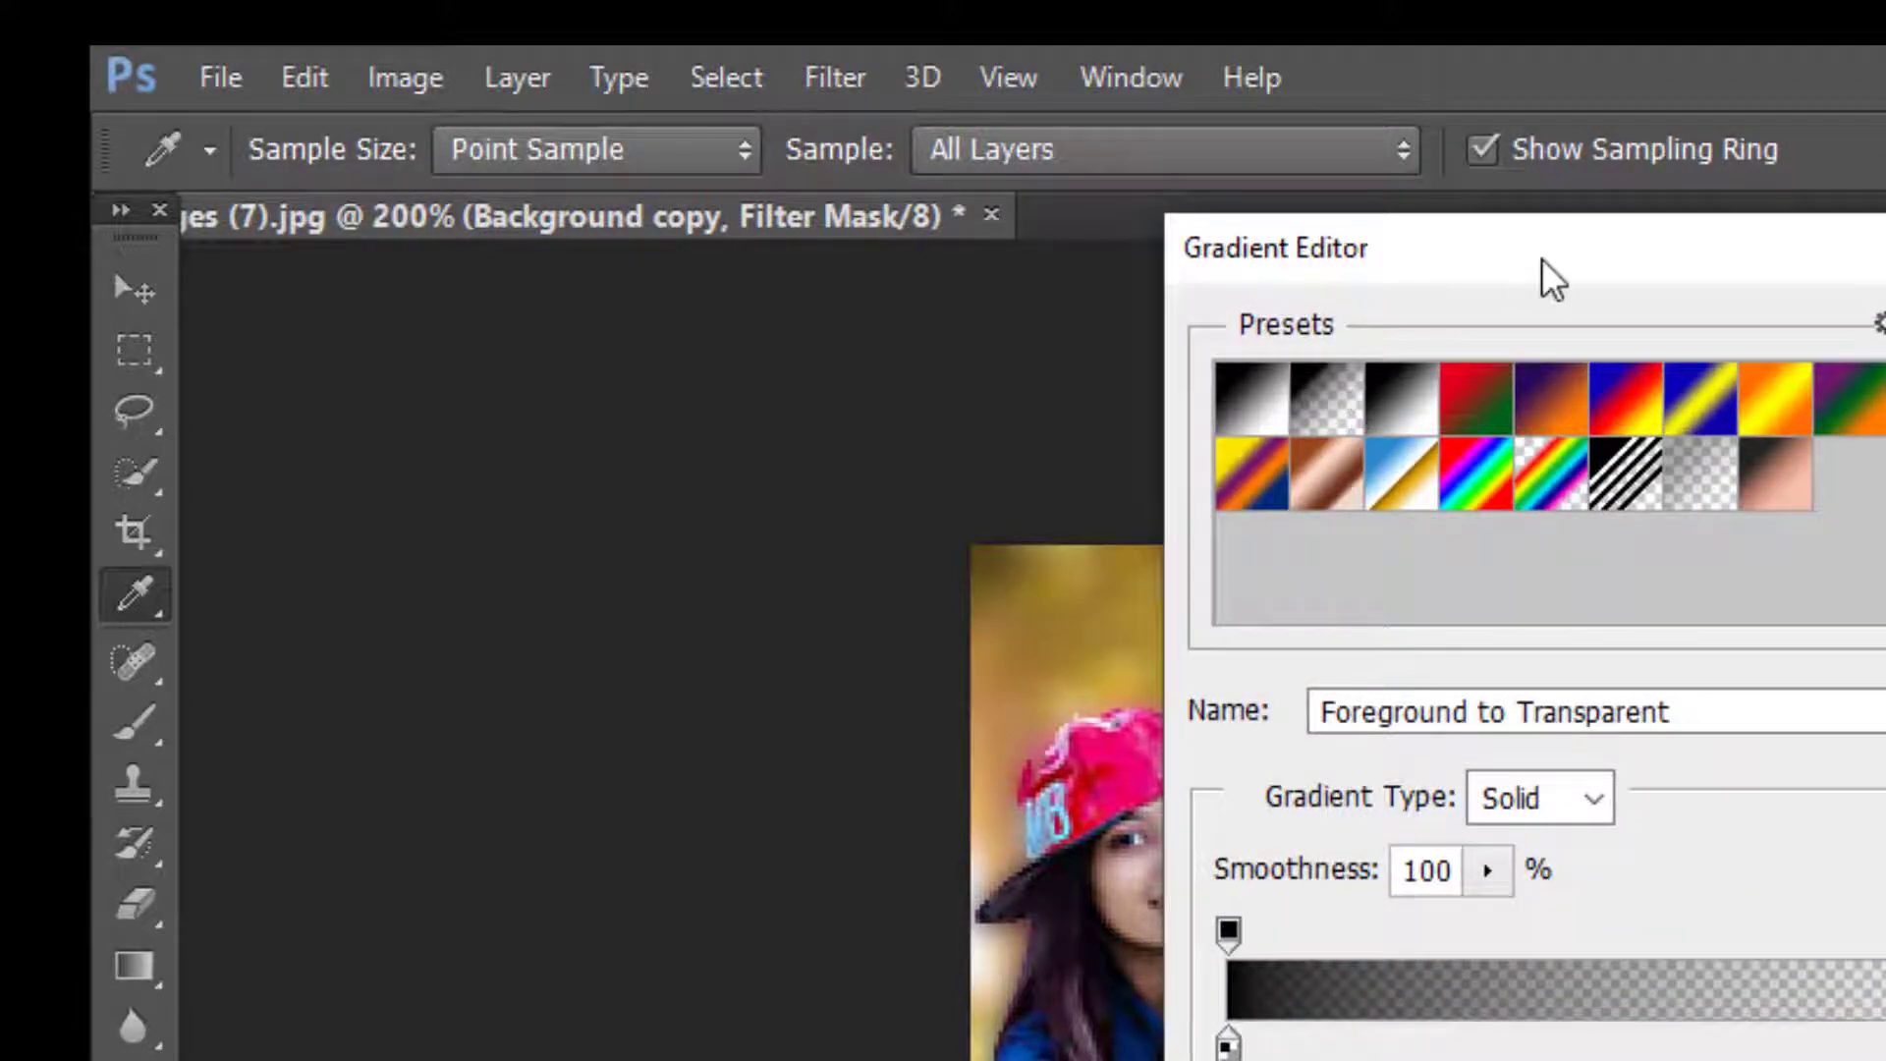
{"action": "left_click_drag", "start_coordinate": [1545, 278], "coordinate": [838, 270]}
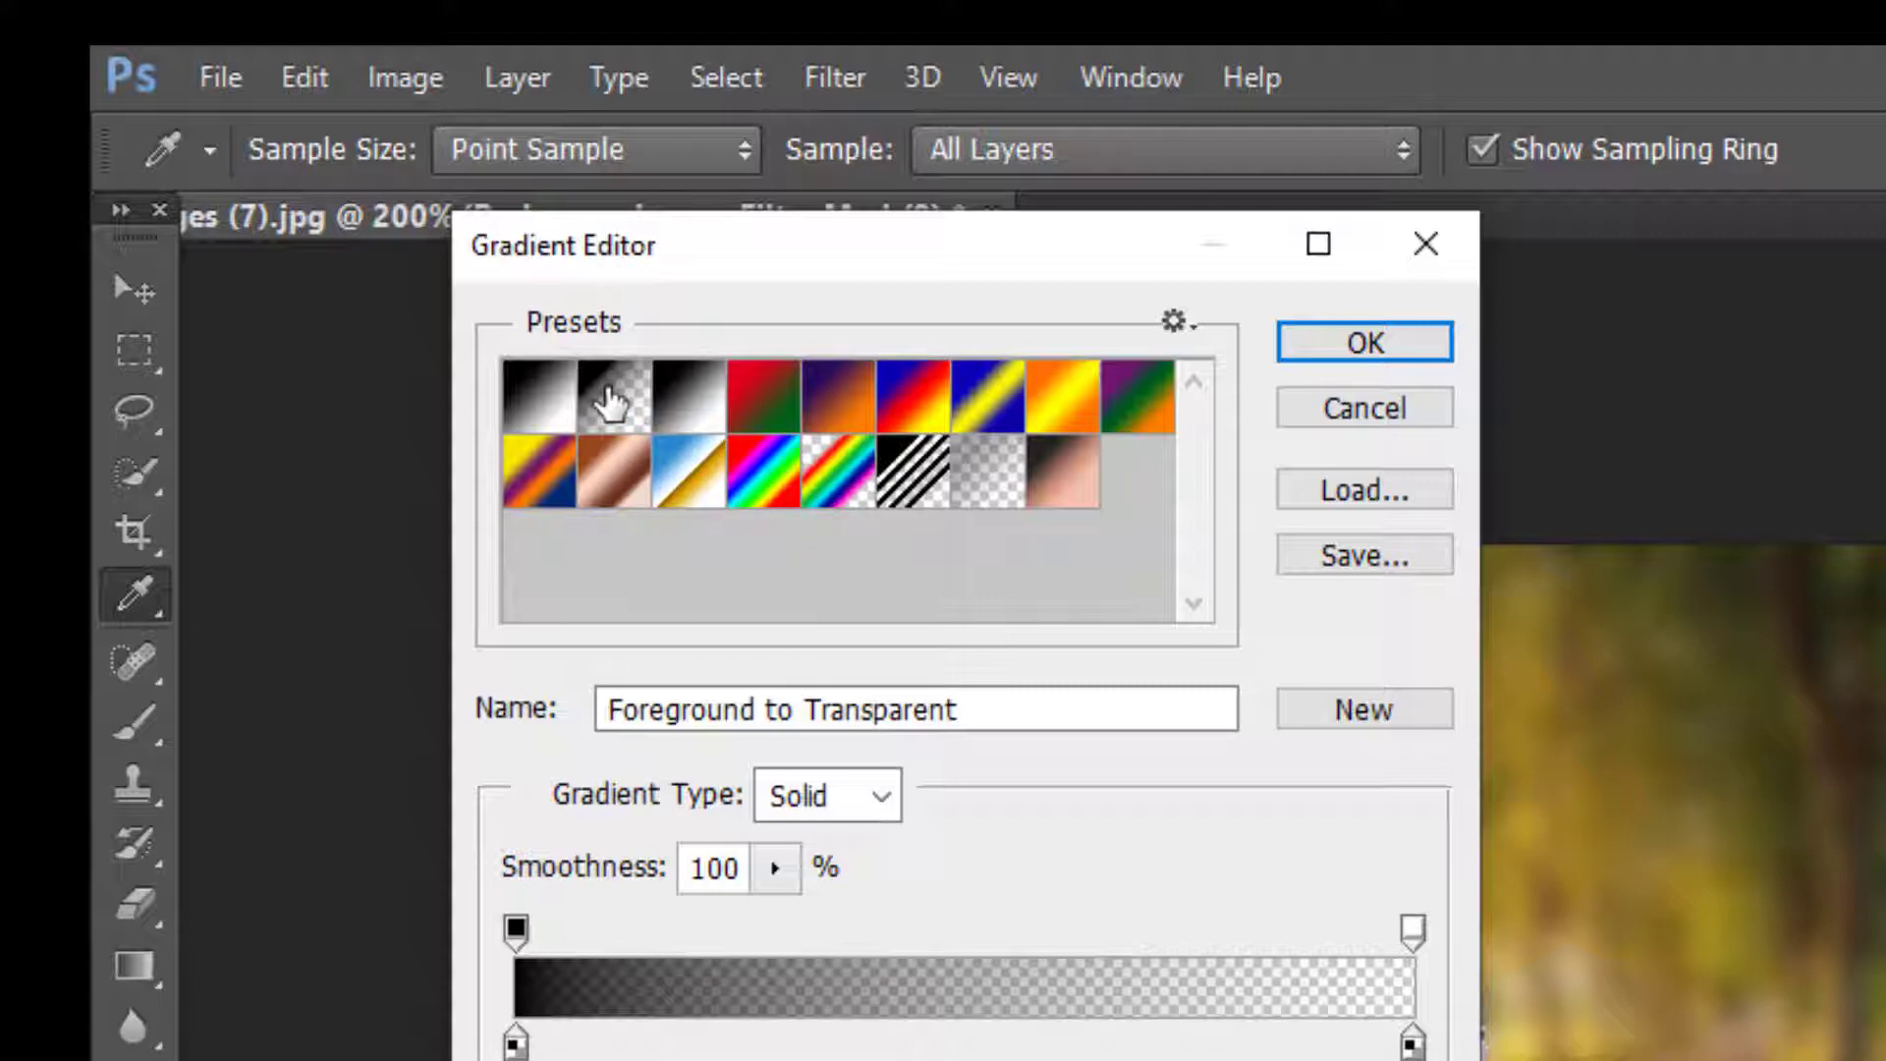
{"action": "left_click", "coordinate": [1321, 355]}
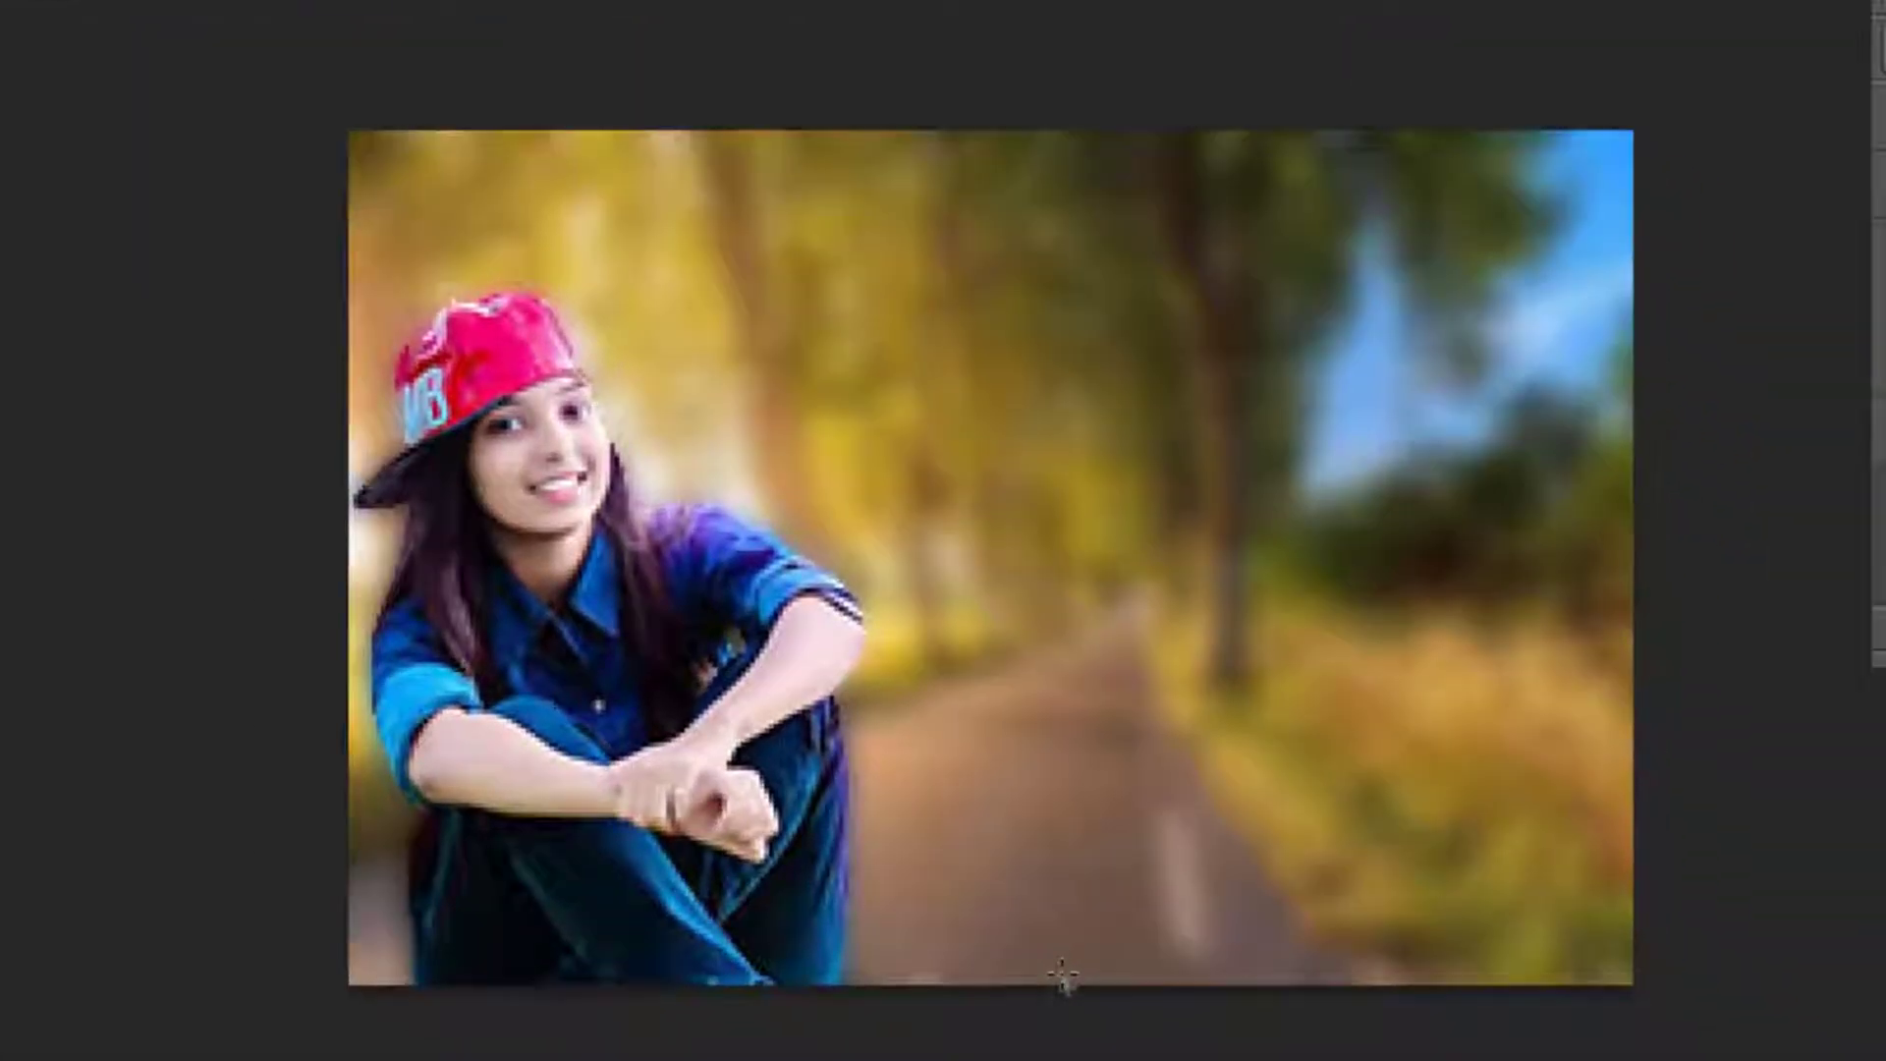
- Try short gradients on the blur's filter mask along the lower and upper edges of the photo to vary where the background is sharp
{"action": "left_click_drag", "start_coordinate": [1060, 734], "coordinate": [1059, 726]}
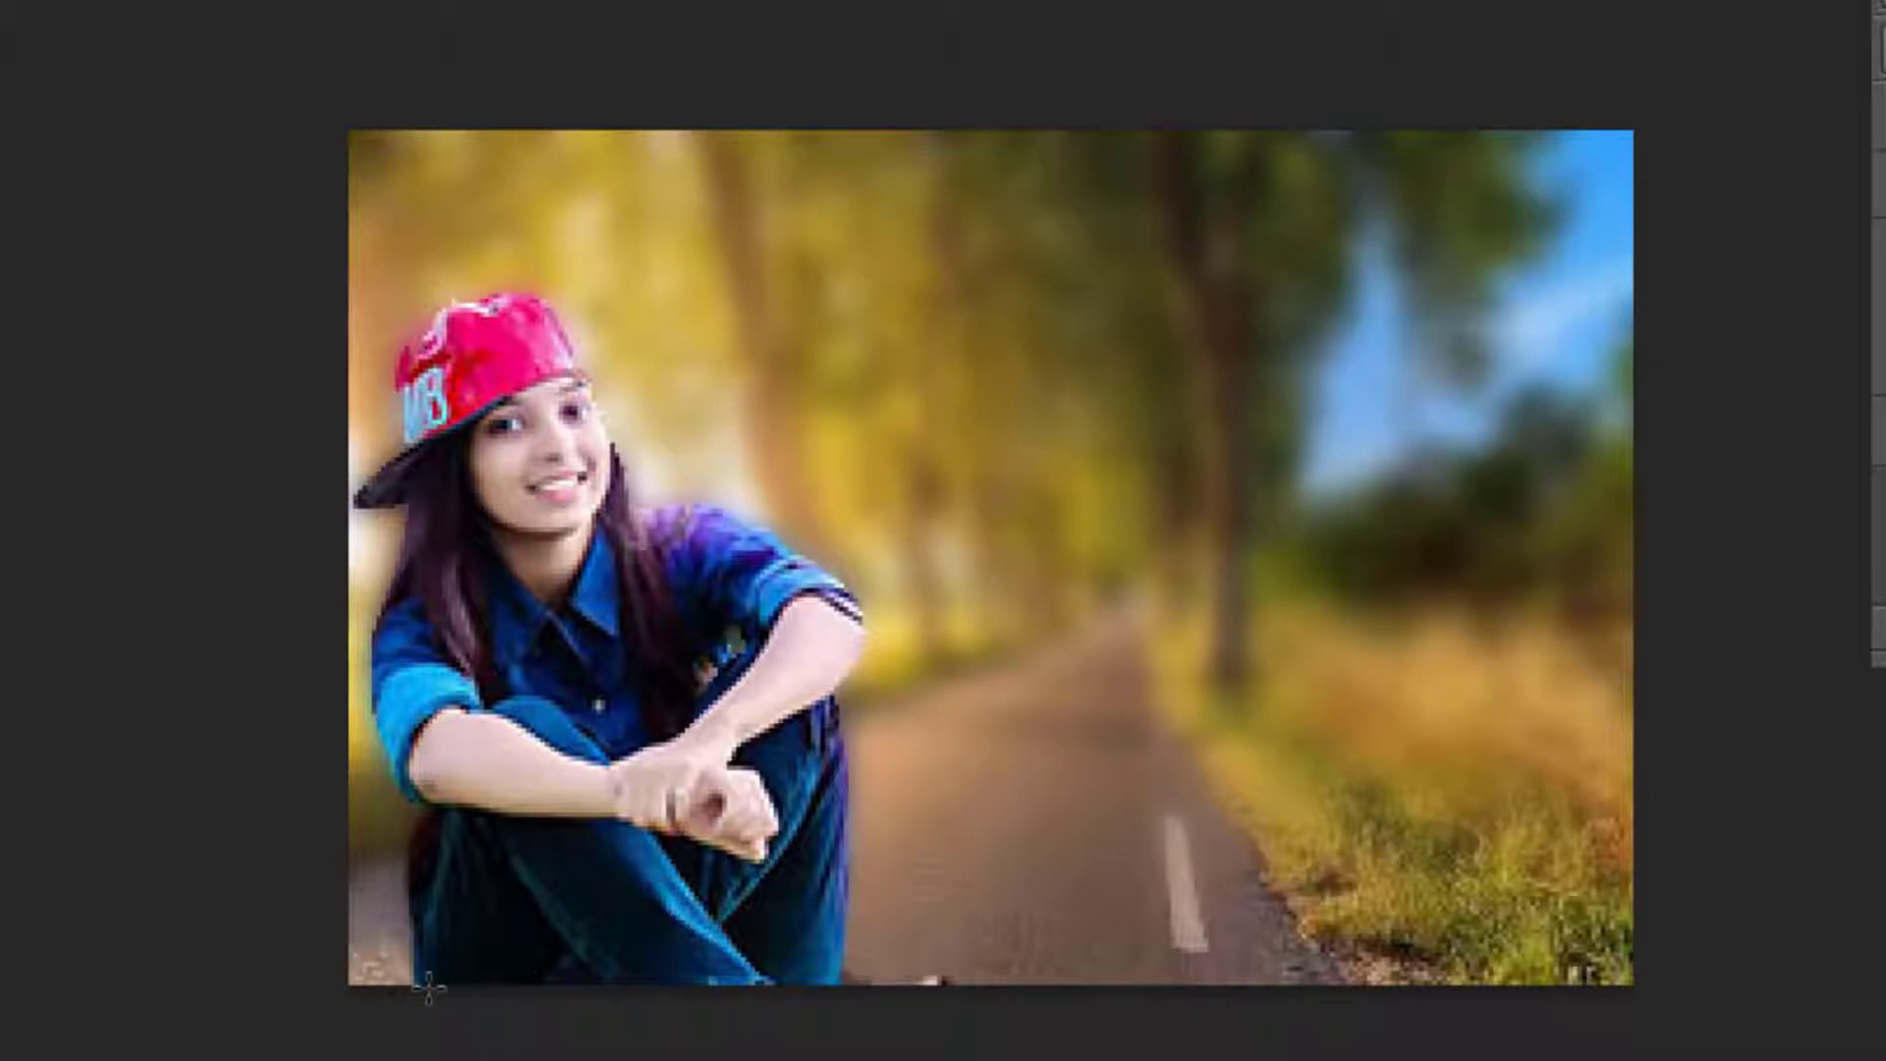
{"action": "left_click_drag", "start_coordinate": [428, 989], "coordinate": [395, 882]}
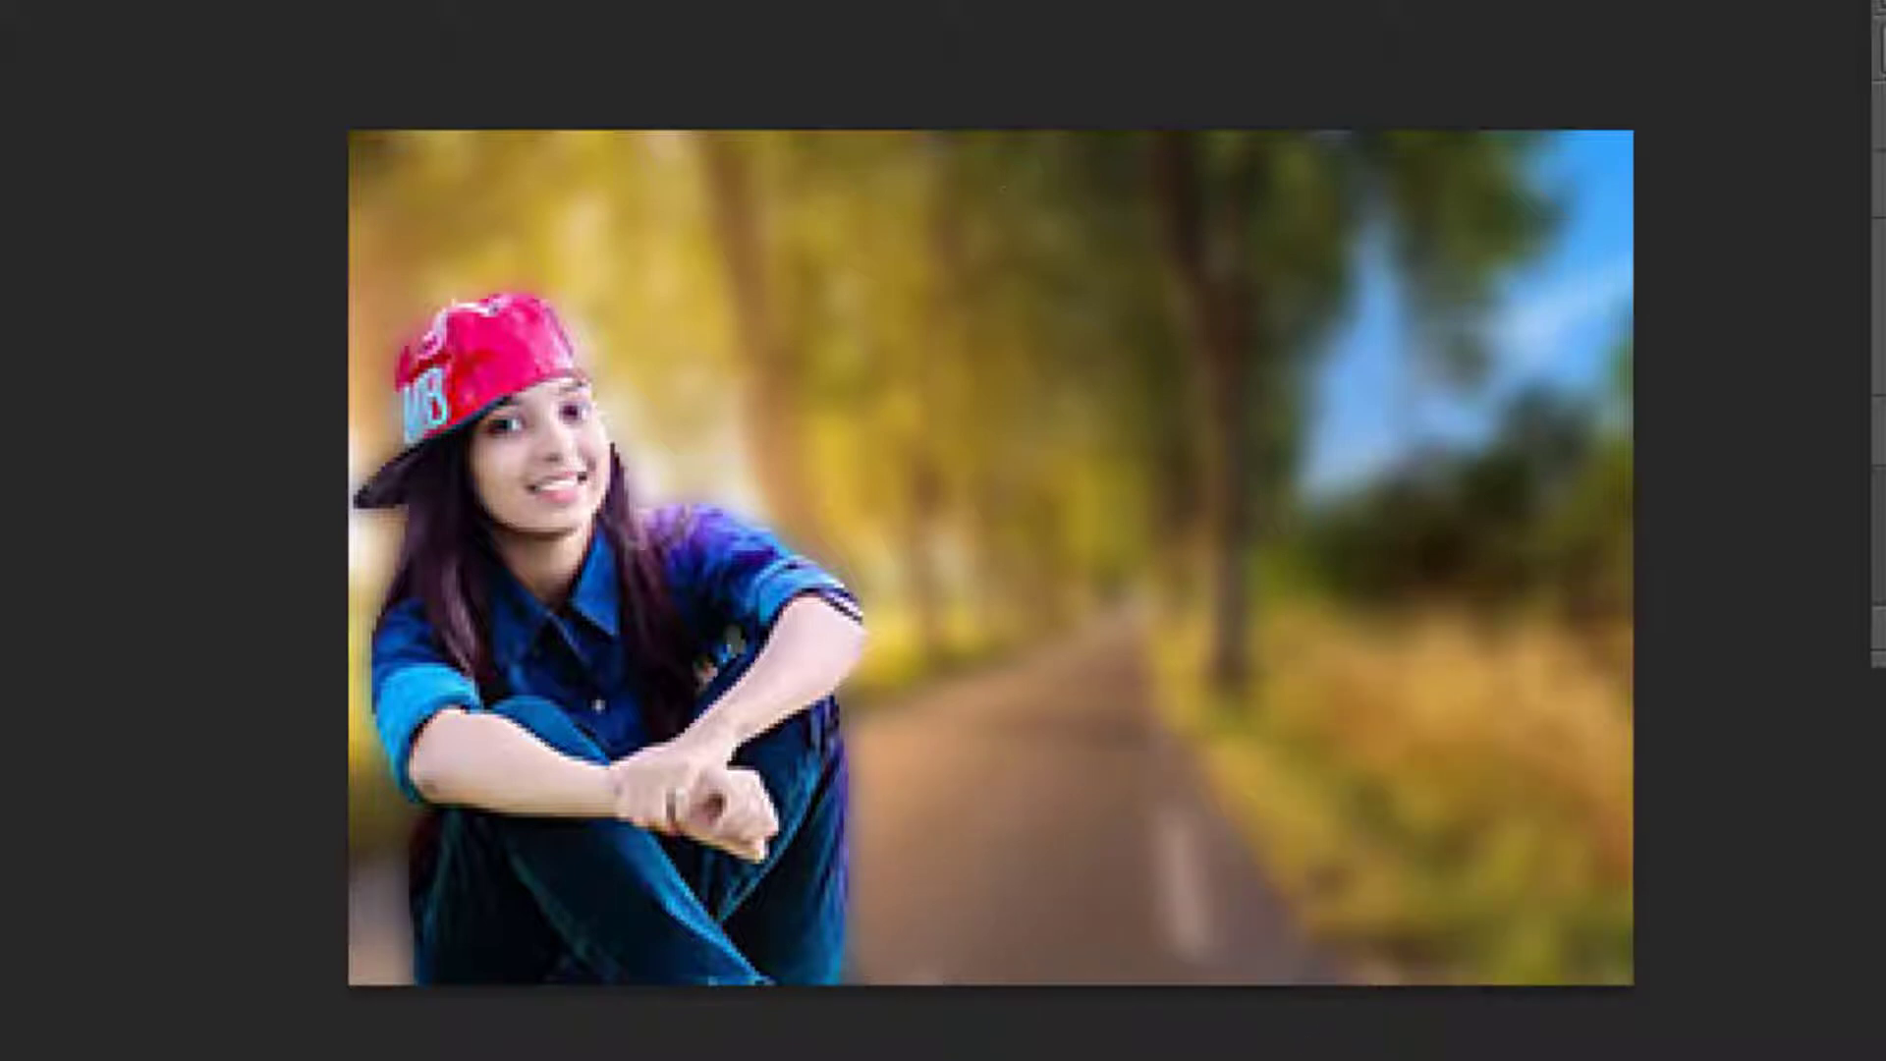
{"action": "left_click_drag", "start_coordinate": [934, 297], "coordinate": [933, 298]}
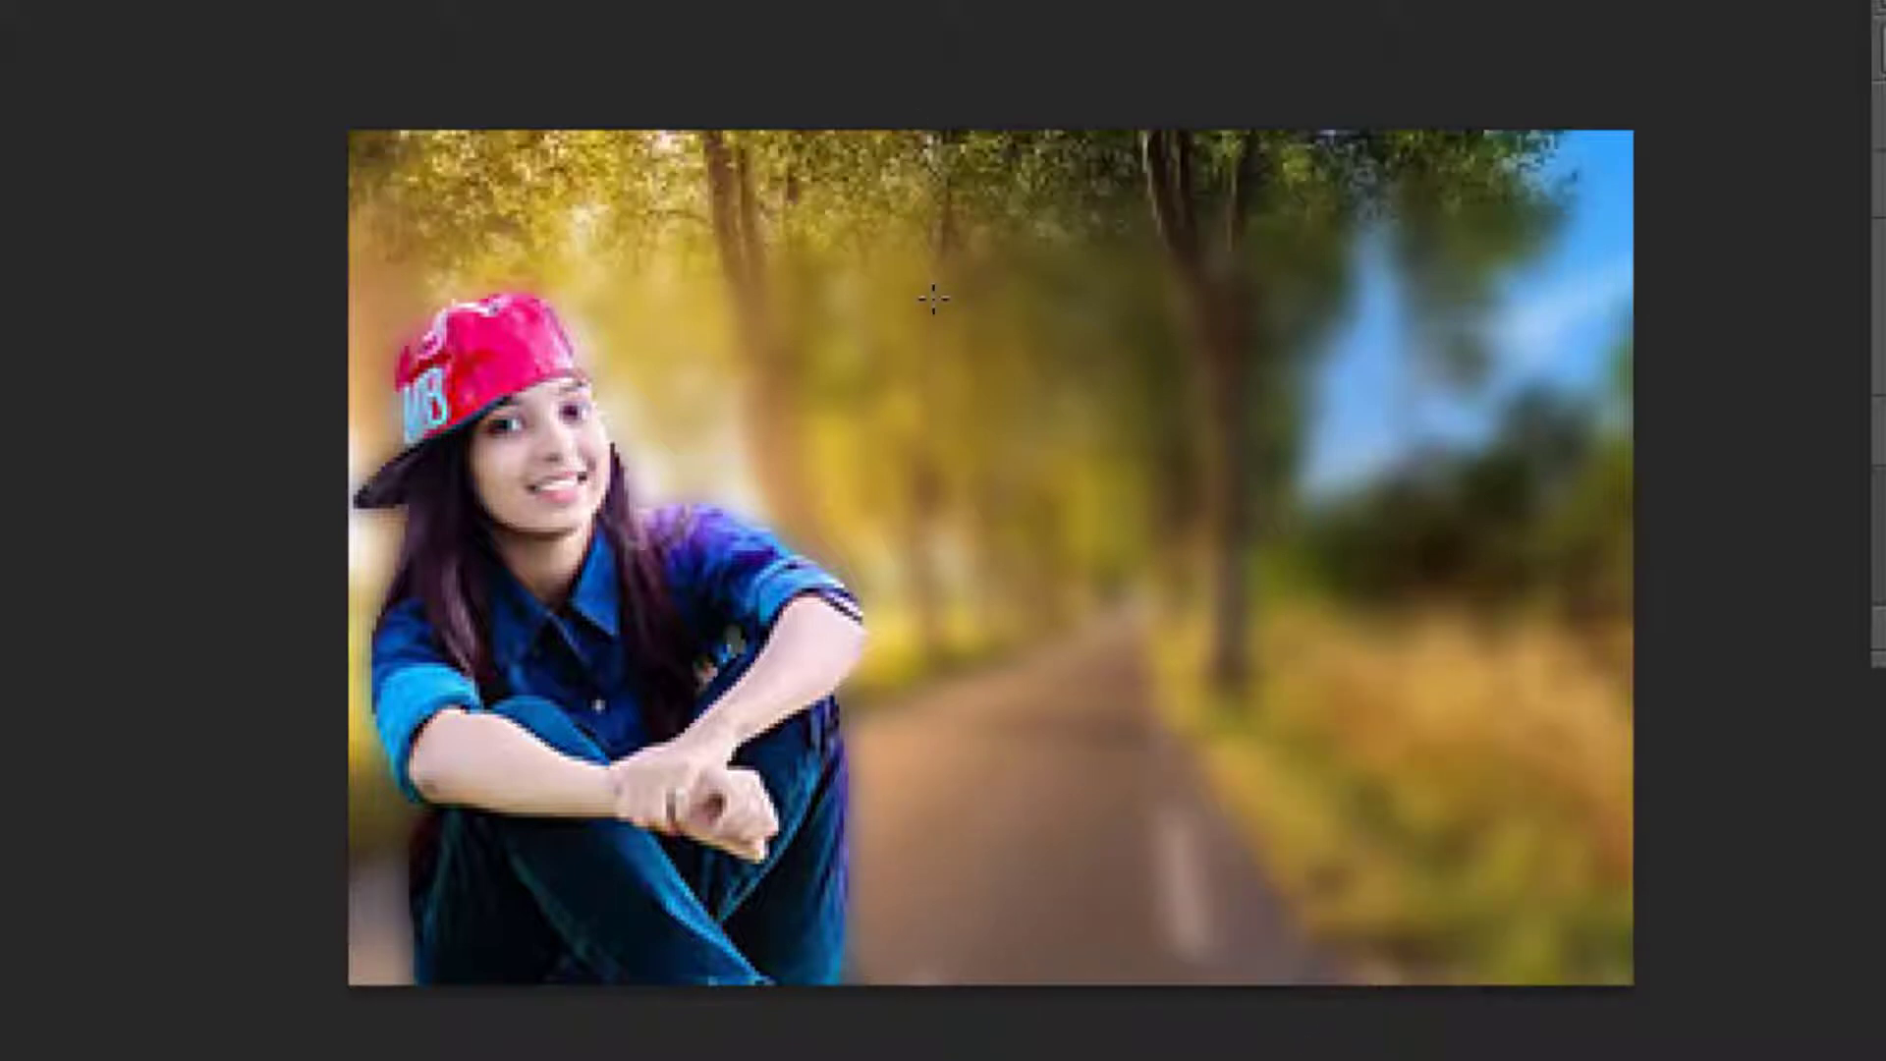
{"action": "left_click_drag", "start_coordinate": [1156, 119], "coordinate": [1214, 279]}
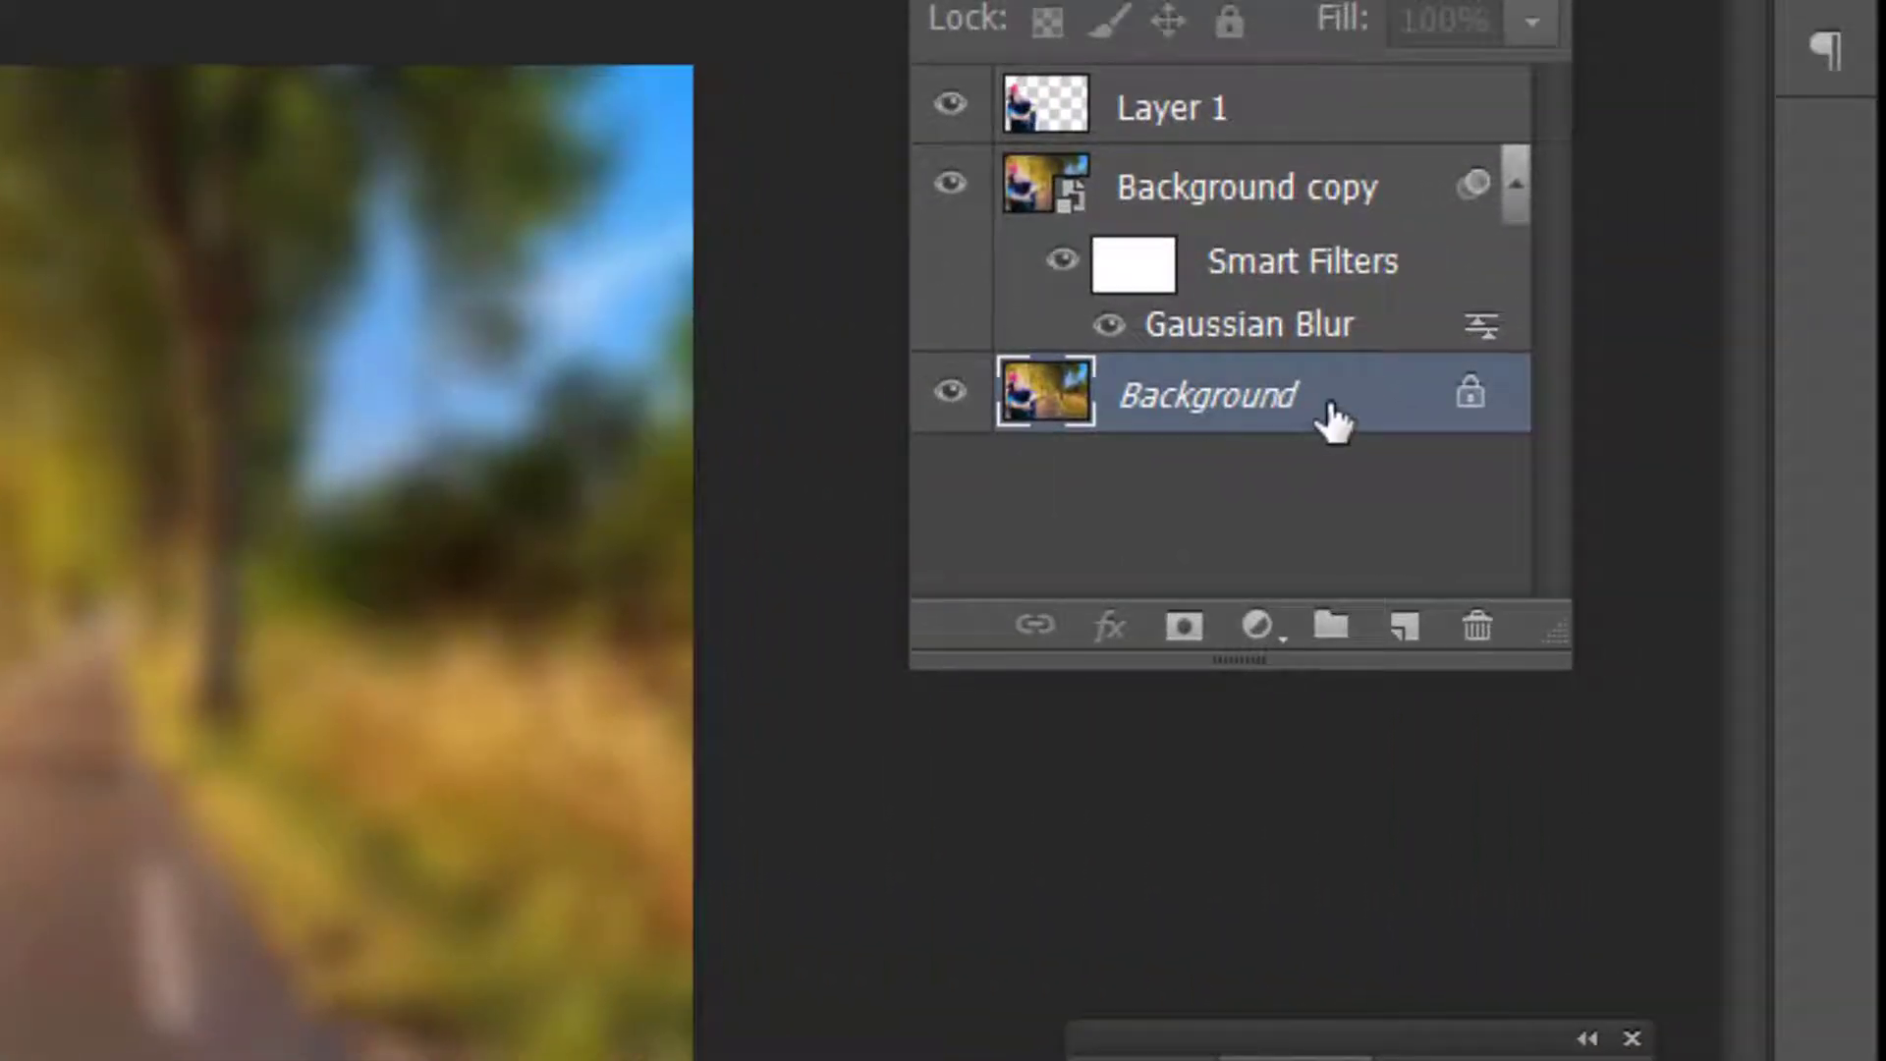
- Flatten the image into a single Background layer
{"action": "right_click", "coordinate": [1321, 404]}
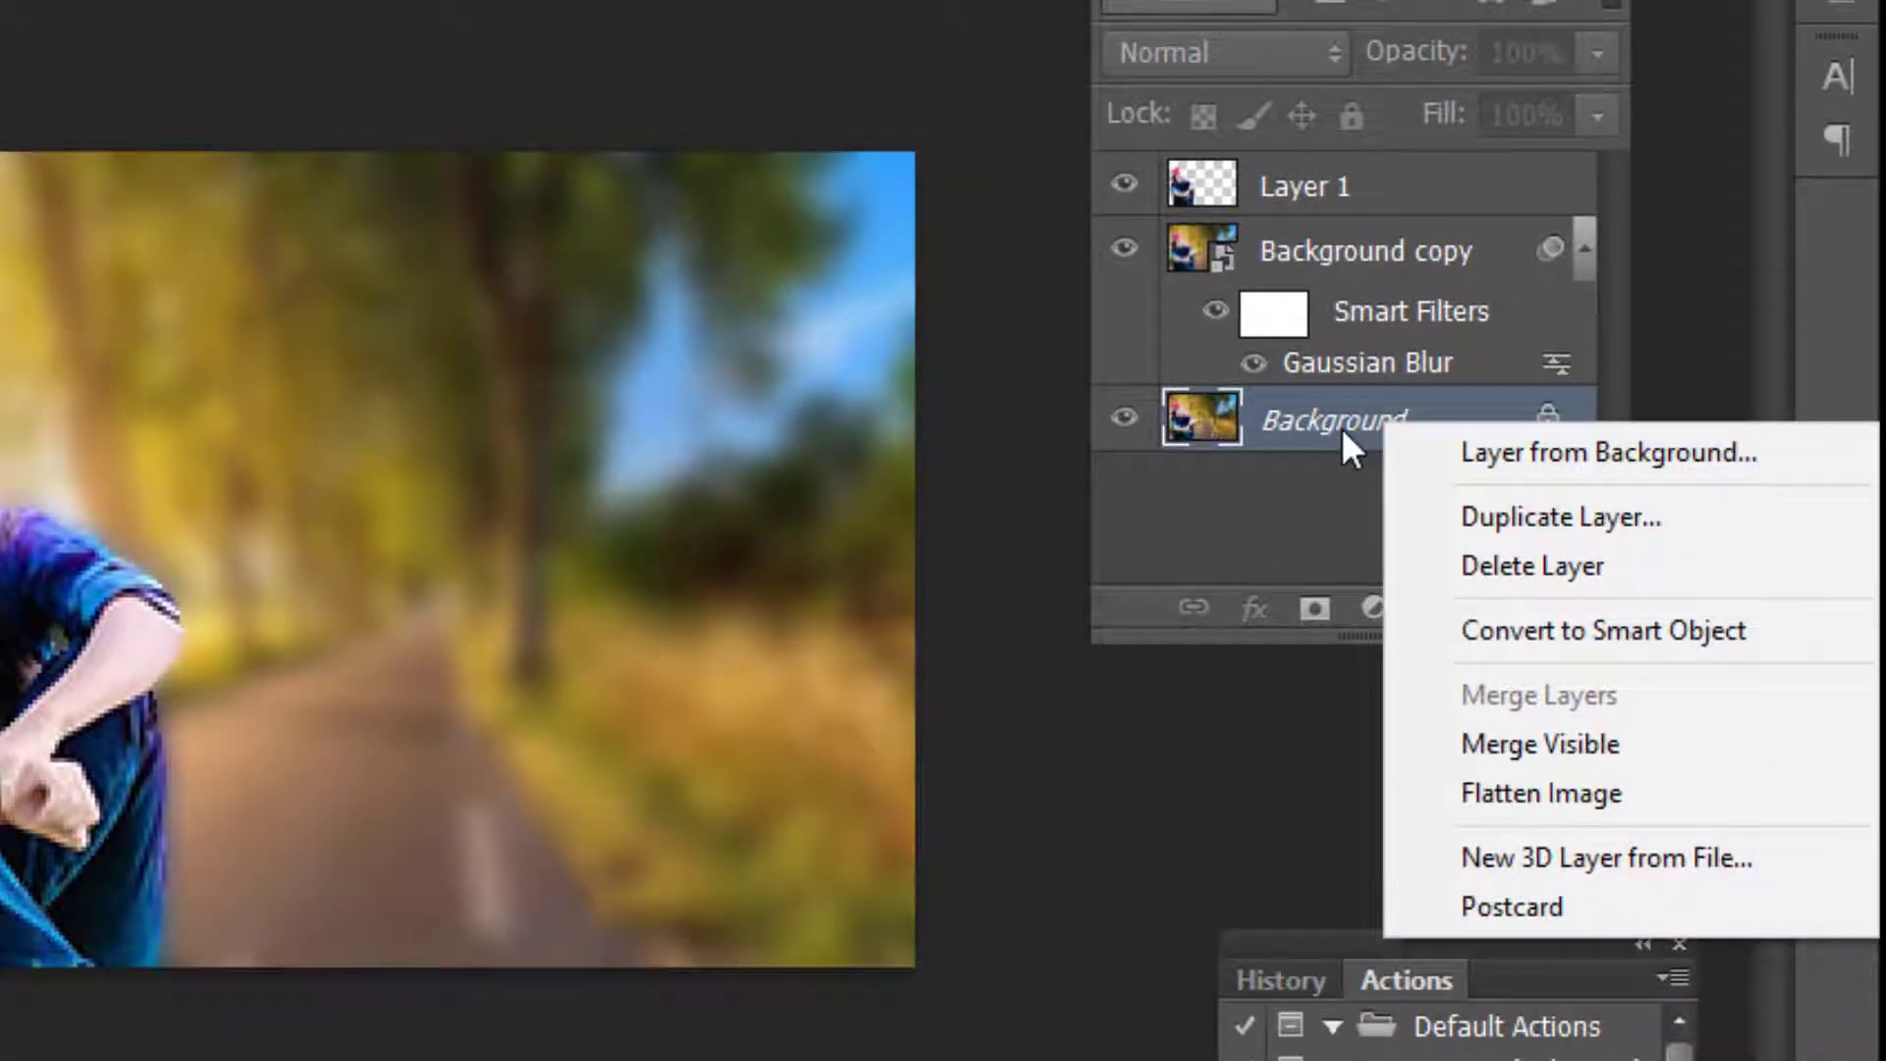
{"action": "left_click", "coordinate": [1586, 794]}
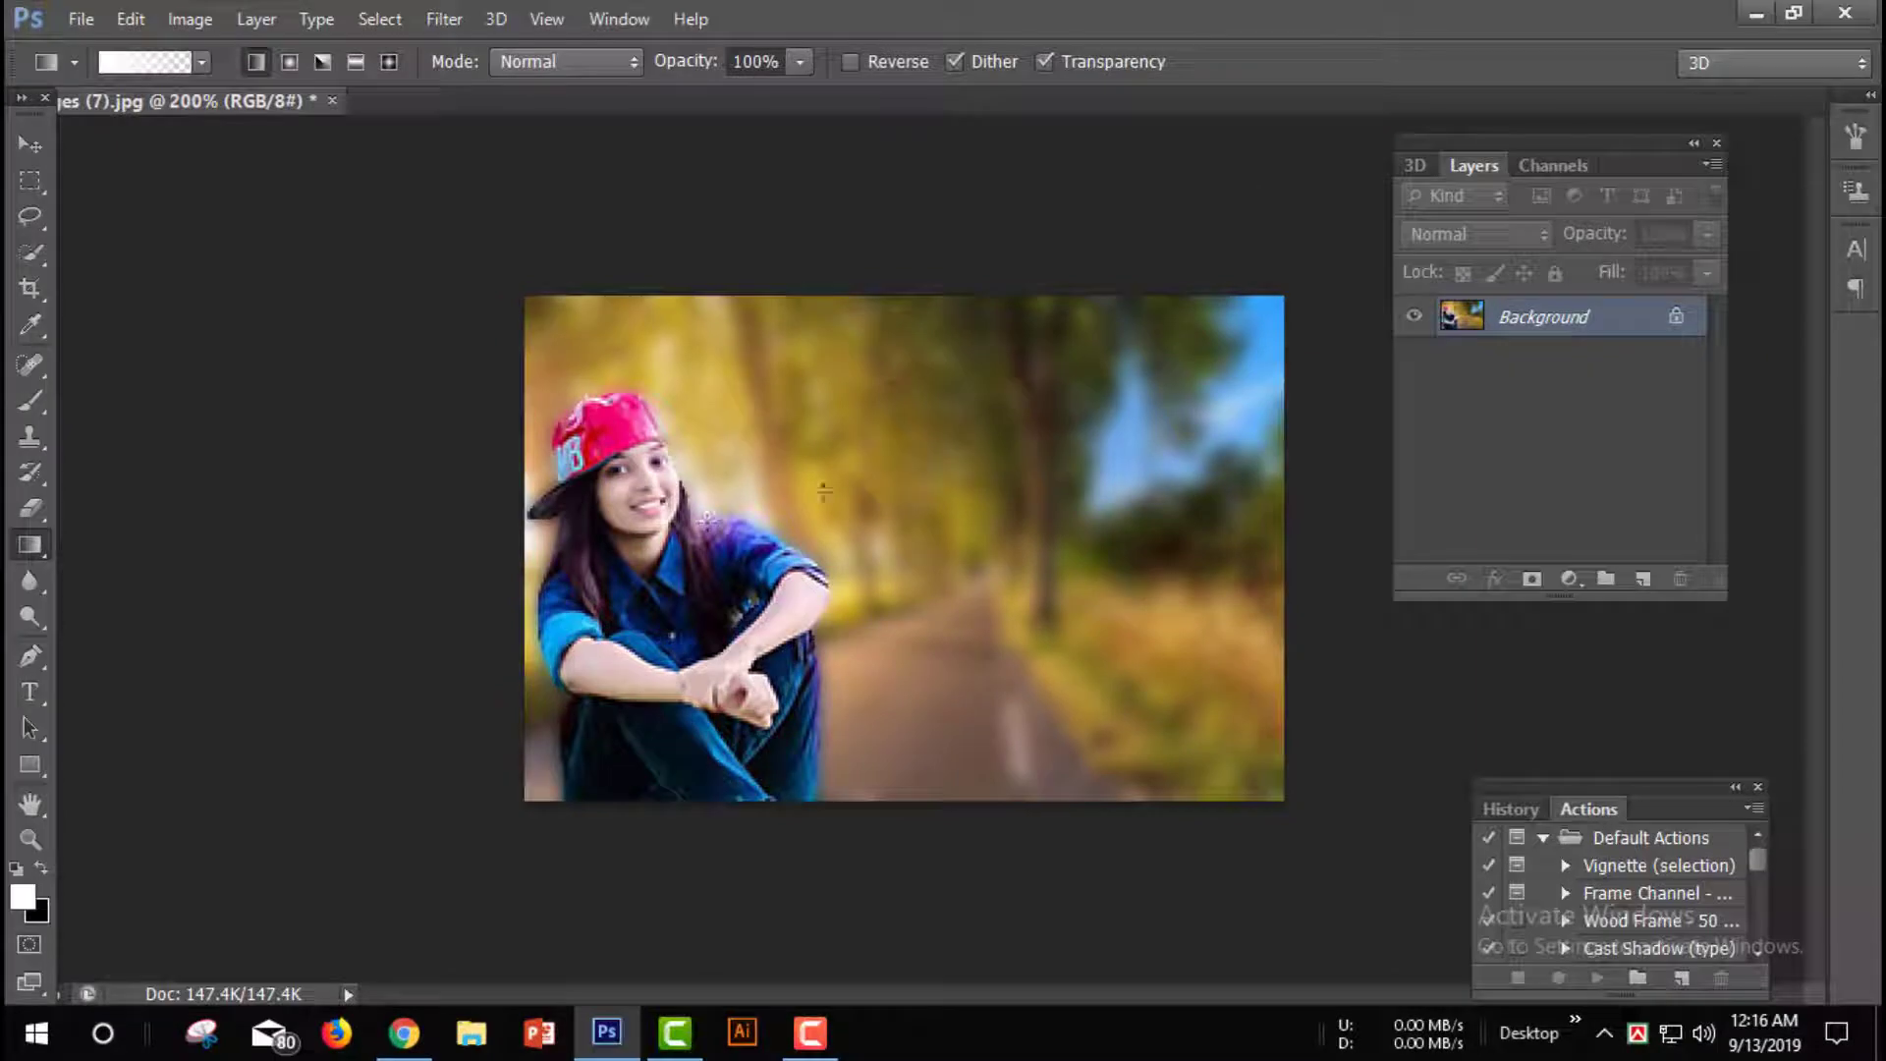
{"action": "left_click", "coordinate": [63, 21]}
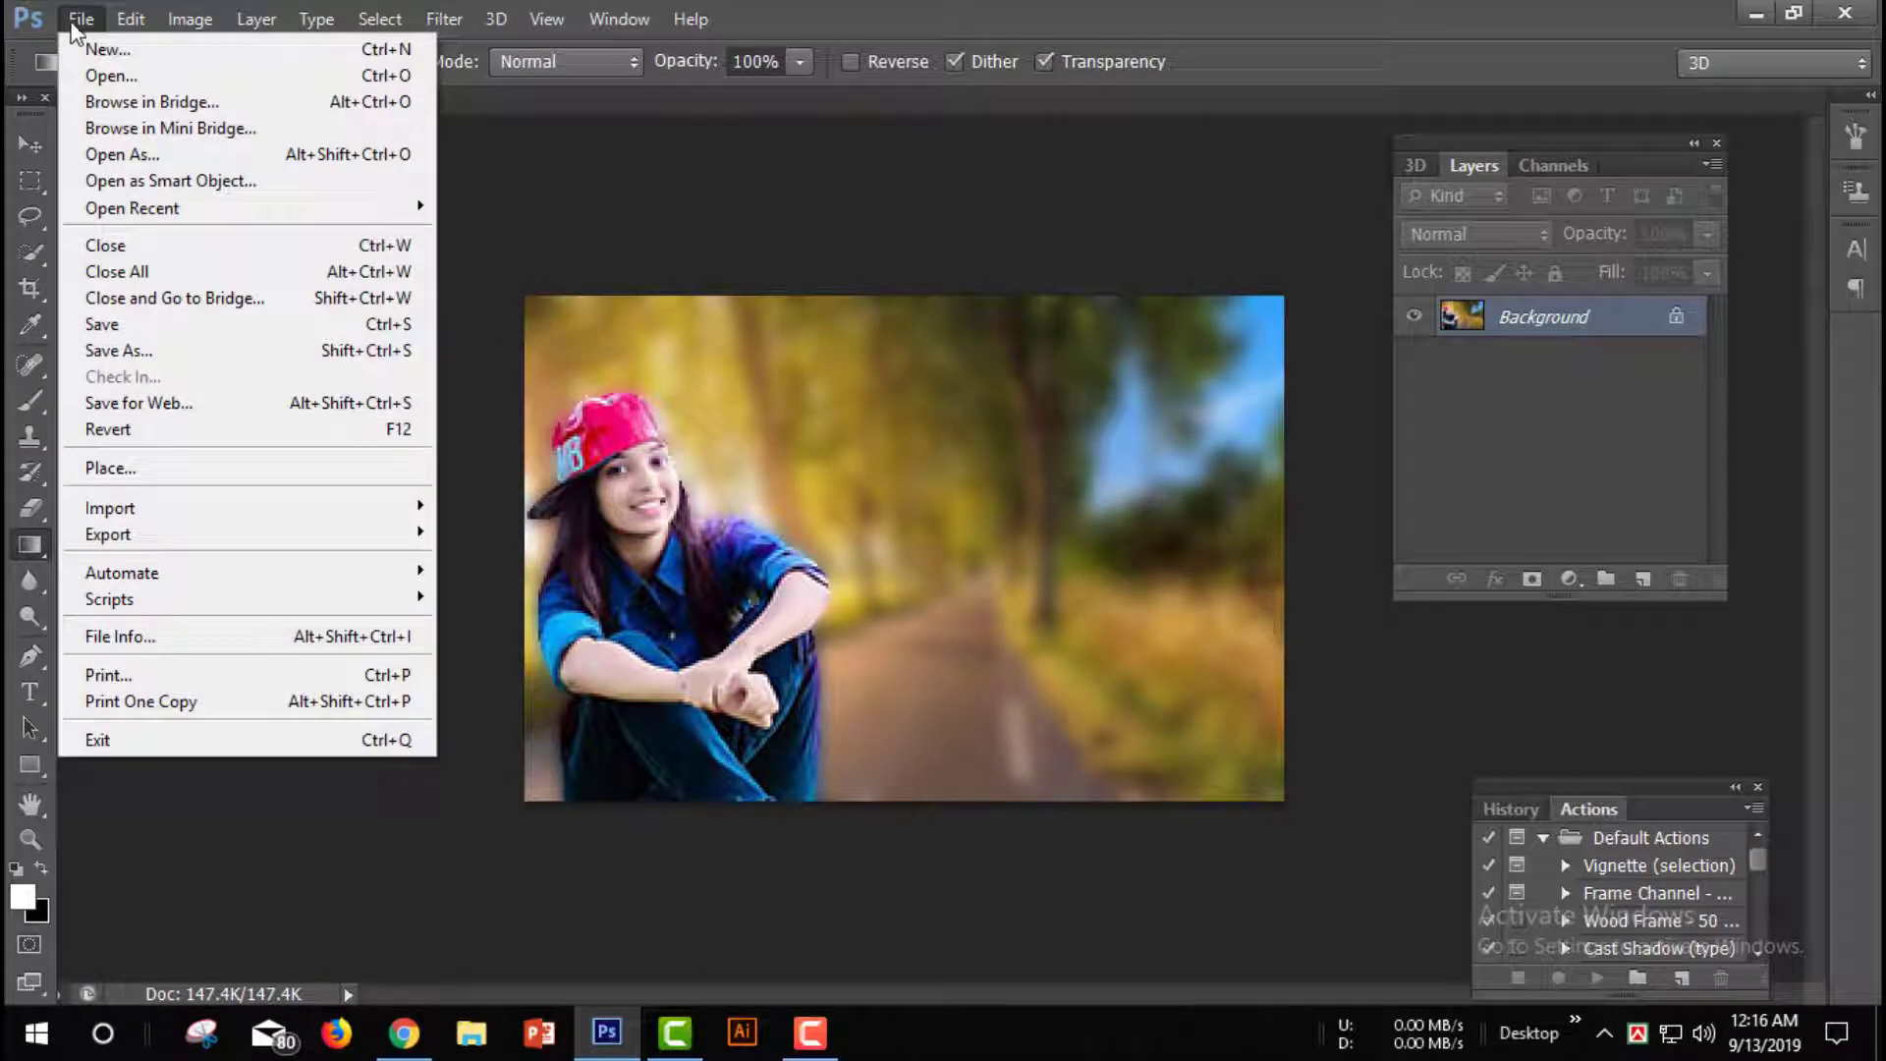
{"action": "left_click_drag", "start_coordinate": [1646, 153], "coordinate": [1623, 206]}
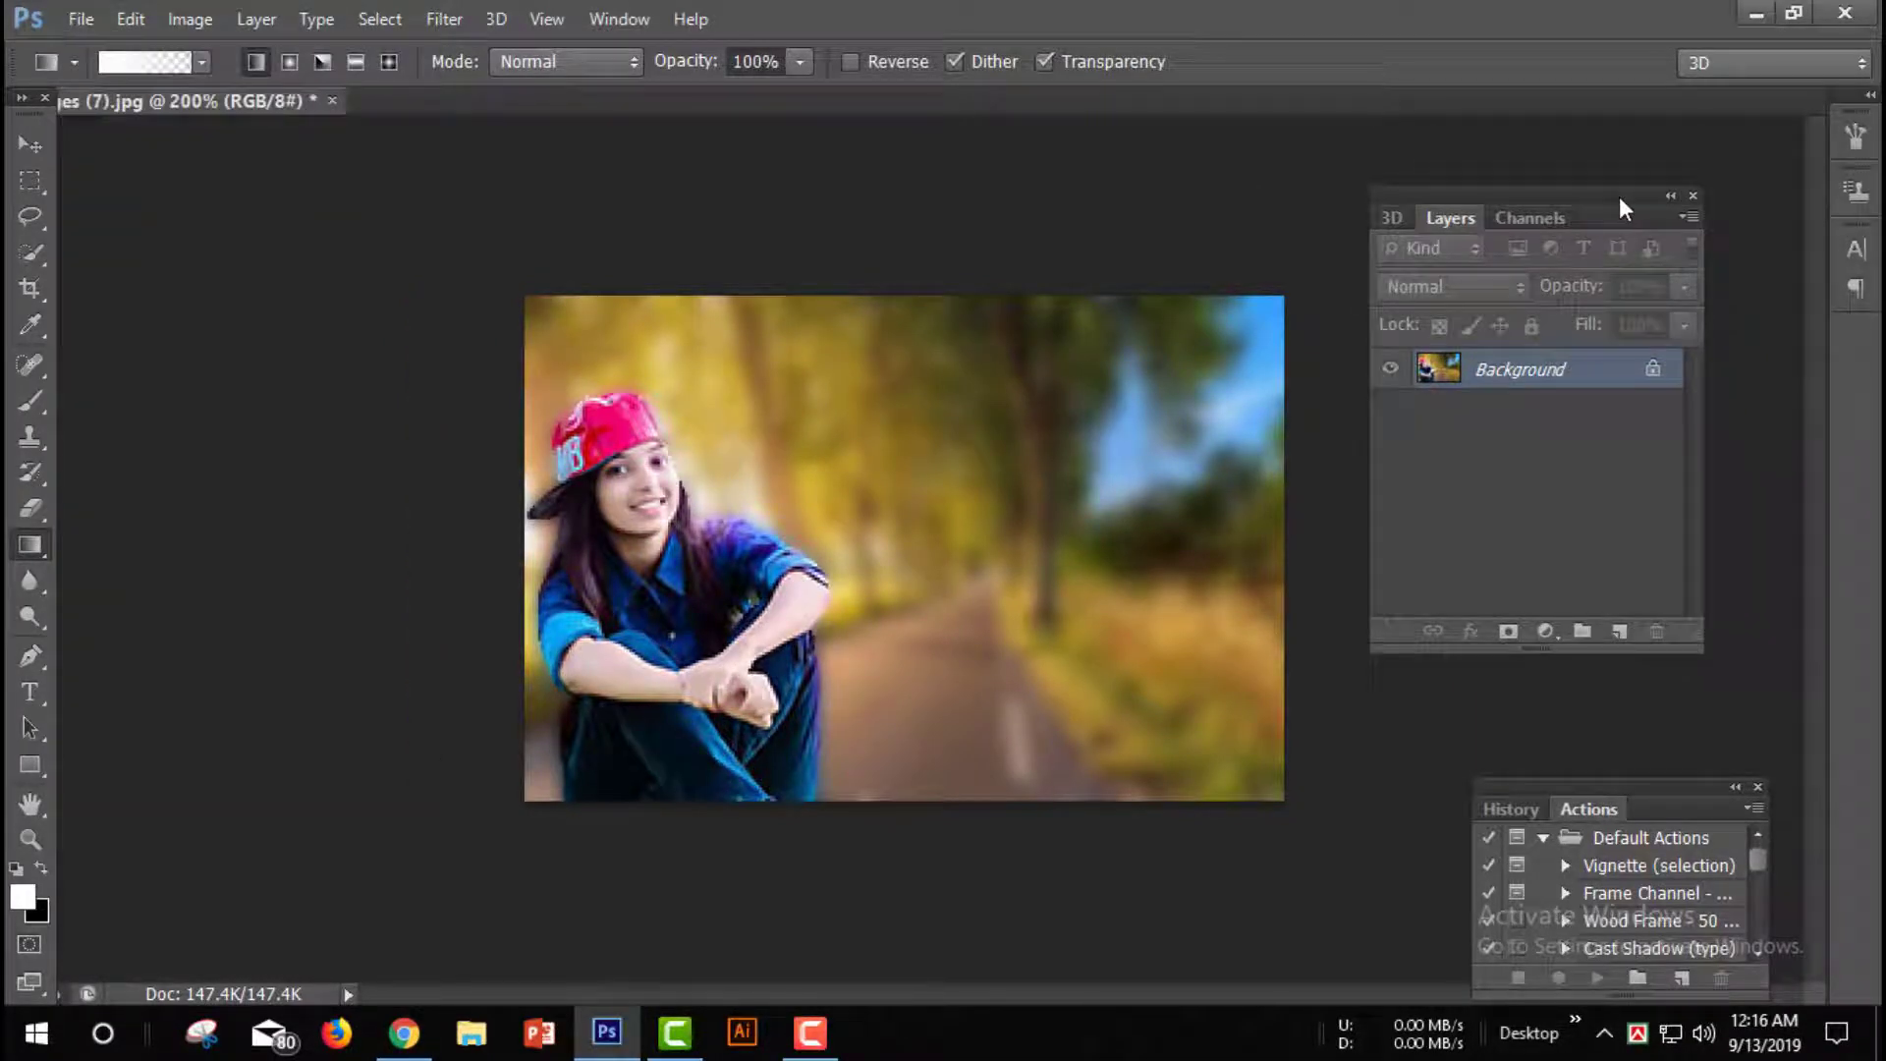